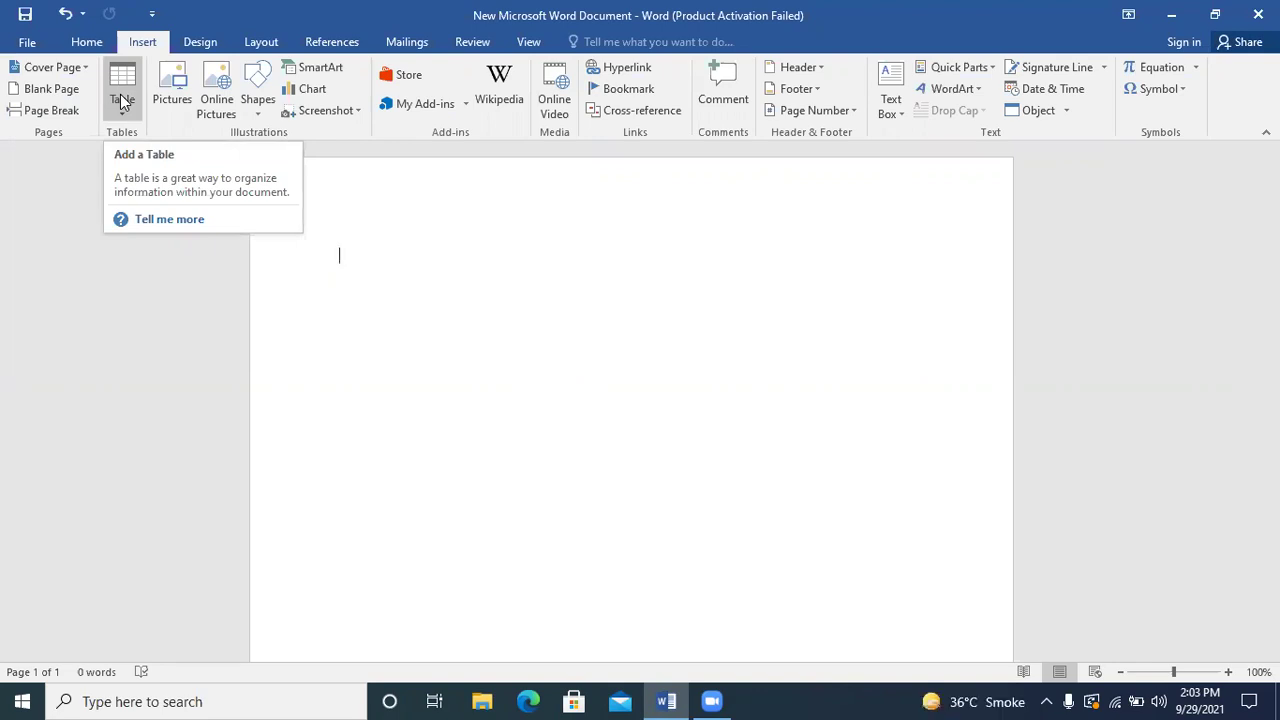
Insert a table with 5 columns and 100 rows at the start of the blank document.
{"action": "left_click", "coordinate": [122, 104]}
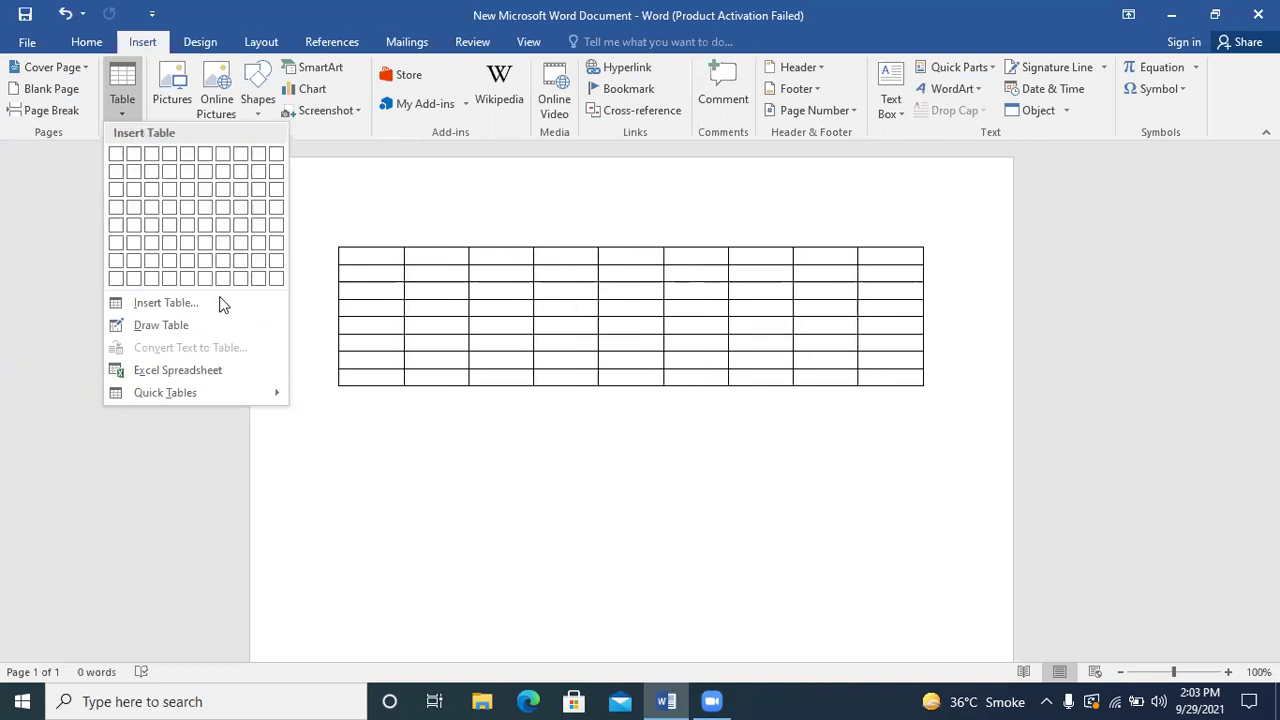
{"action": "left_click", "coordinate": [166, 303]}
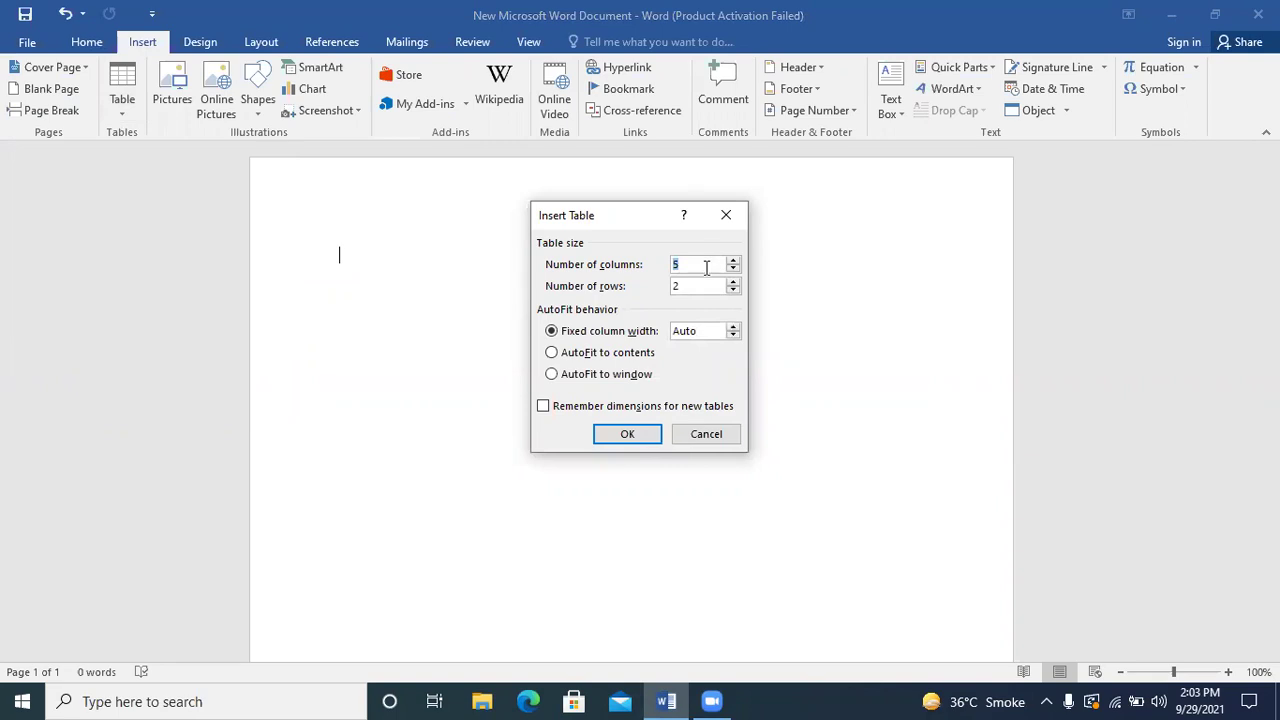
{"action": "left_click", "coordinate": [703, 286]}
{"action": "key", "text": "BackSpace"}
{"action": "type", "text": "100"}
{"action": "left_click", "coordinate": [628, 437]}
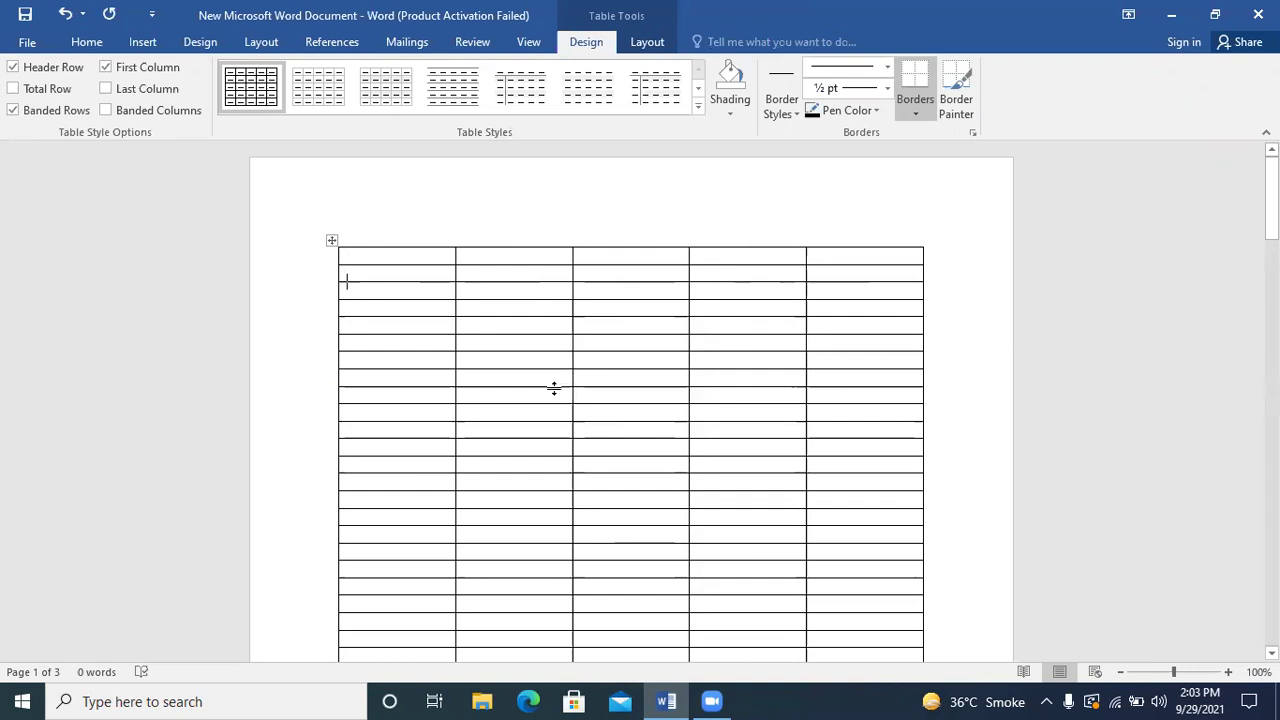
Look through the inserted table across its pages, from its last rows back to its beginning.
{"action": "scroll", "coordinate": [554, 388], "scroll_direction": "down", "scroll_amount": 15}
{"action": "scroll", "coordinate": [554, 388], "scroll_direction": "down", "scroll_amount": 10}
{"action": "left_click", "coordinate": [554, 388]}
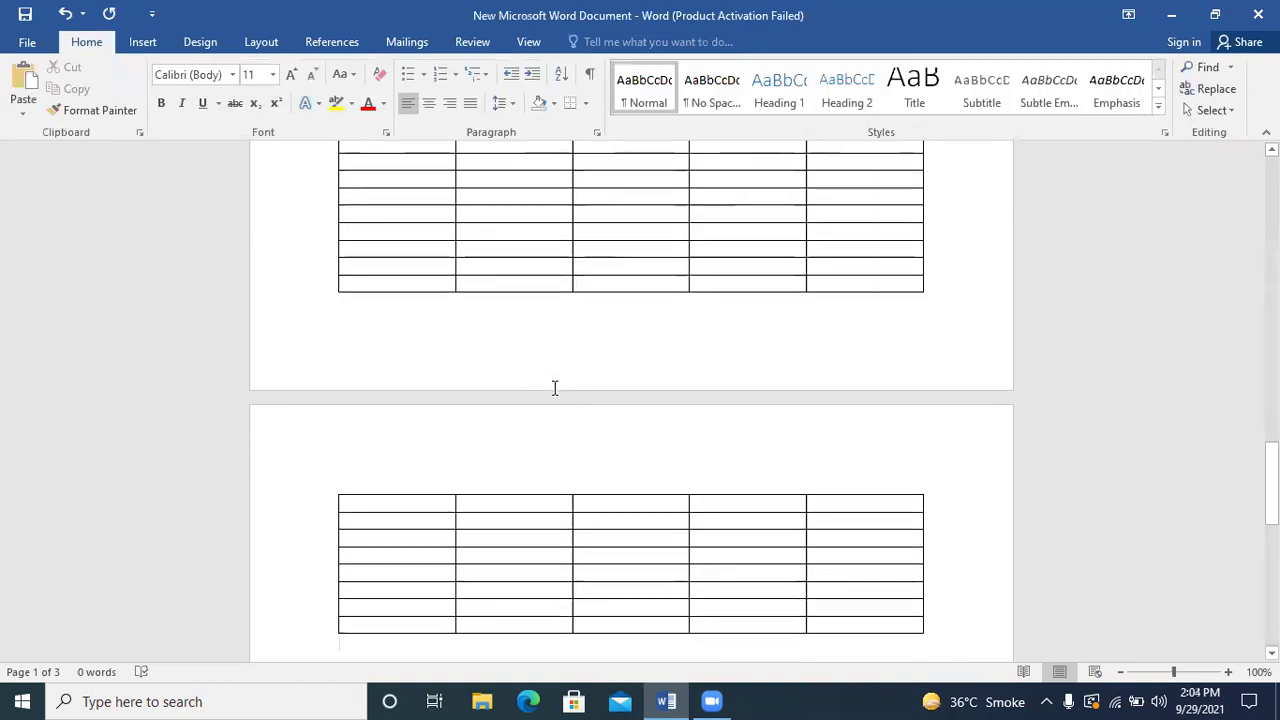
{"action": "key", "text": "Up"}
{"action": "key", "text": "Up"}
{"action": "key", "text": "Up"}
{"action": "key", "text": "Up"}
{"action": "key", "text": "Up"}
{"action": "key", "text": "Up"}
{"action": "key", "text": "Up"}
{"action": "key", "text": "Up"}
{"action": "key", "text": "Up"}
{"action": "key", "text": "Up"}
{"action": "key", "text": "Up"}
{"action": "key", "text": "Up"}
{"action": "key", "text": "Up"}
{"action": "key", "text": "ctrl+v"}
{"action": "key", "text": "ctrl+v"}
{"action": "key", "text": "ctrl+v"}
{"action": "scroll", "coordinate": [554, 388], "scroll_direction": "up", "scroll_amount": 15}
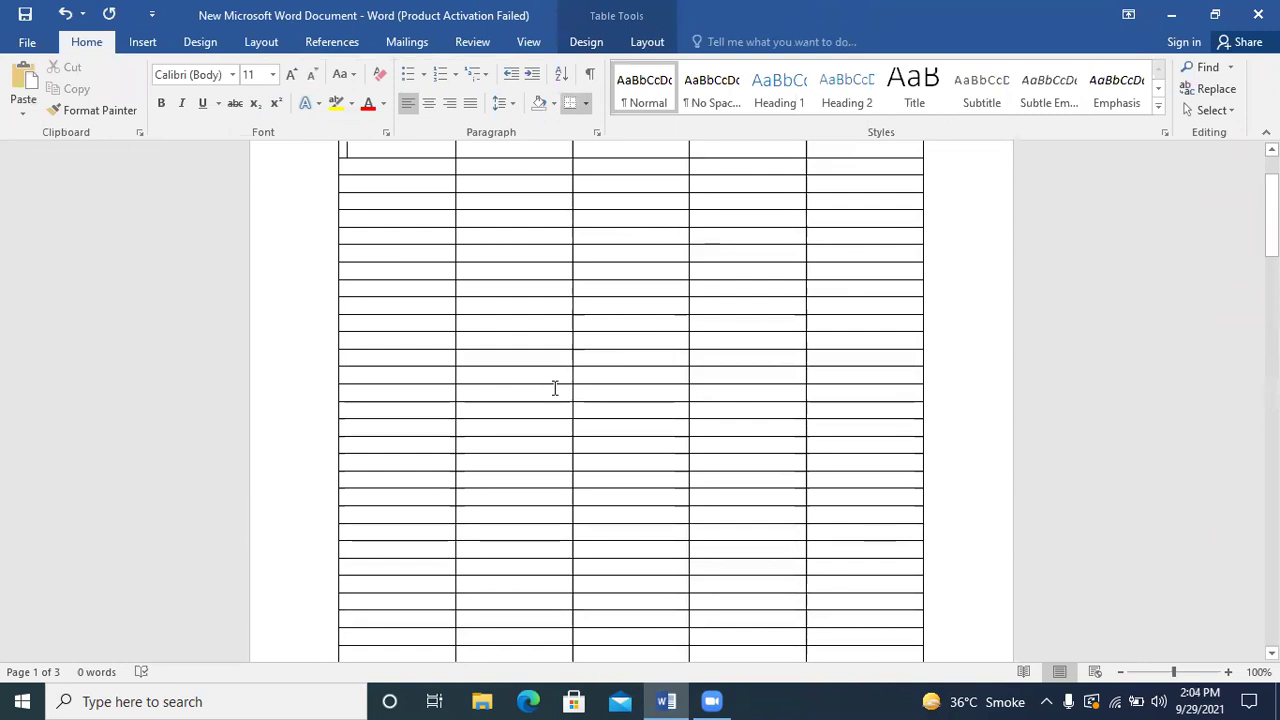
Delete the entire document content, including the table.
{"action": "key", "text": "ctrl+a"}
{"action": "key", "text": "Delete"}
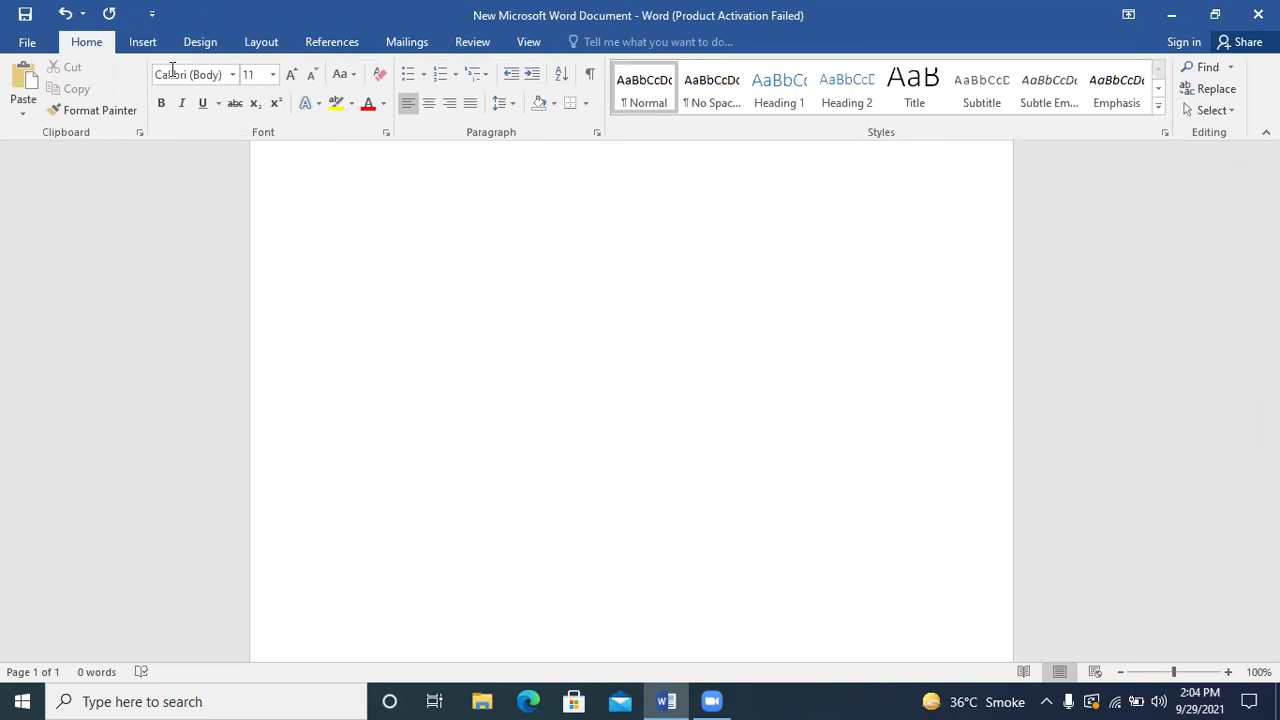
Insert the "WhatsApp Image 2021-08-15" picture from the Pictures folder into the empty document.
{"action": "left_click", "coordinate": [148, 45]}
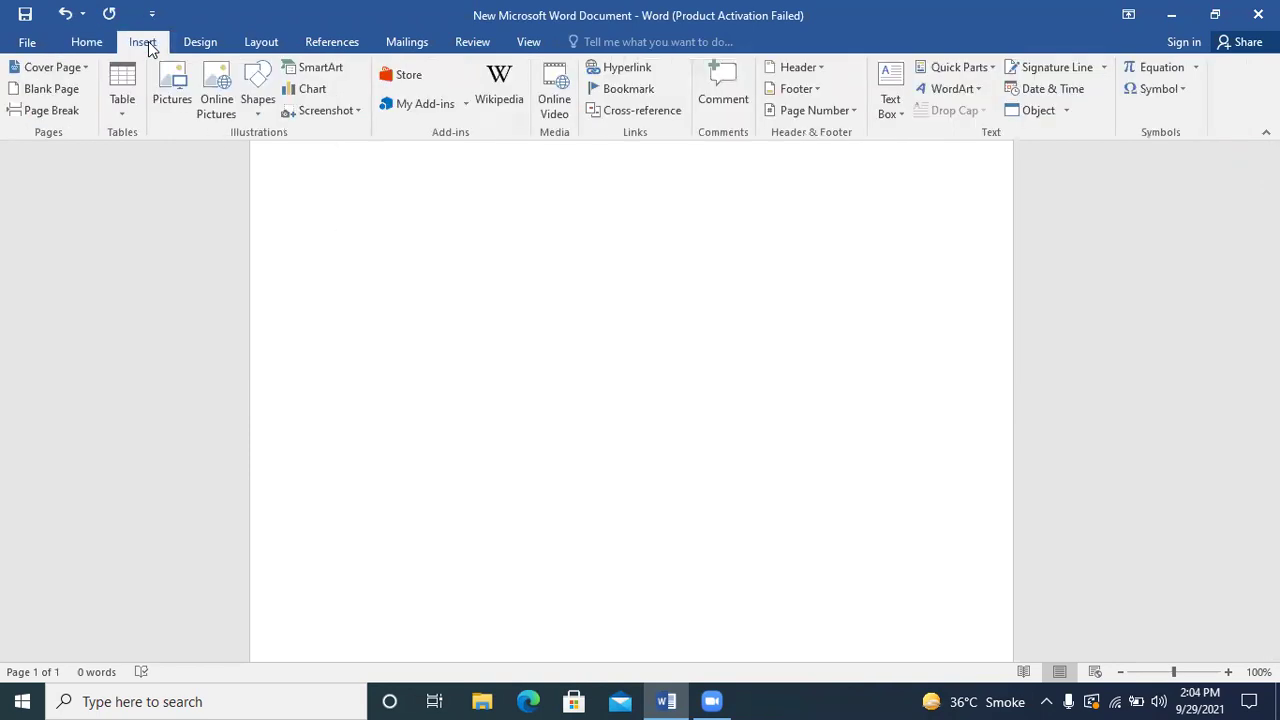
{"action": "left_click", "coordinate": [122, 100]}
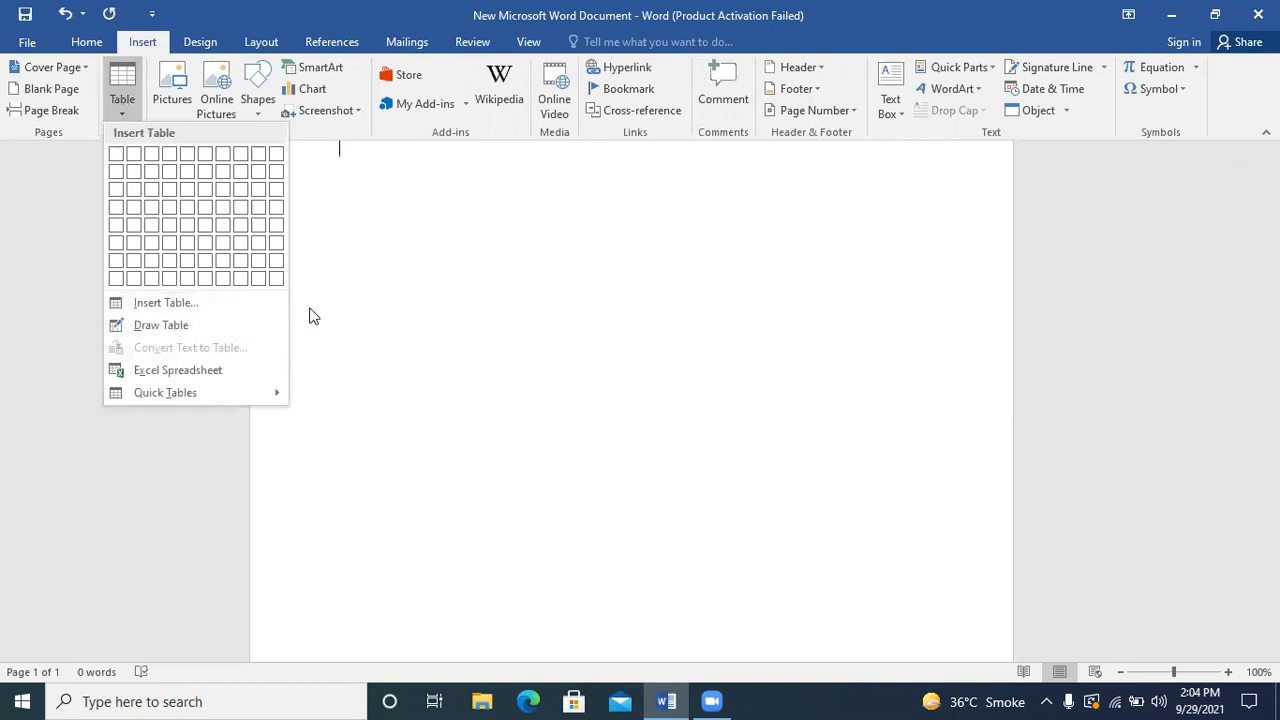
{"action": "left_click", "coordinate": [384, 322]}
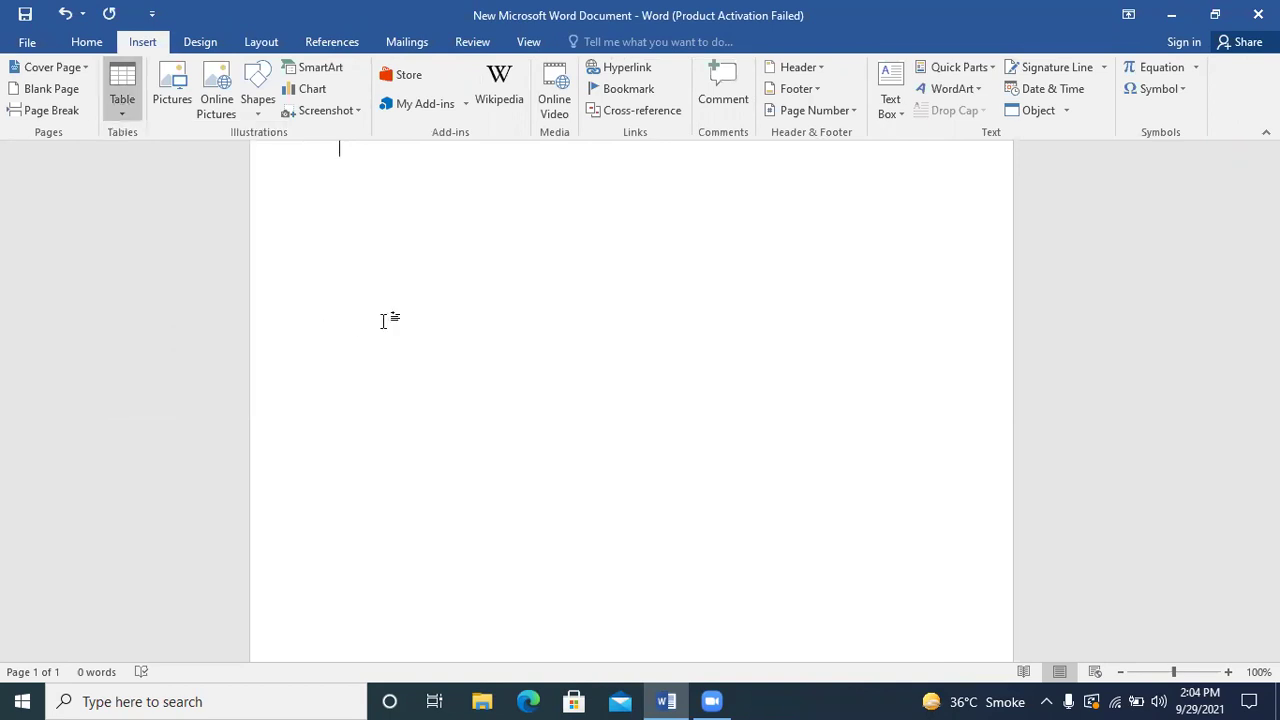
{"action": "left_click", "coordinate": [180, 86]}
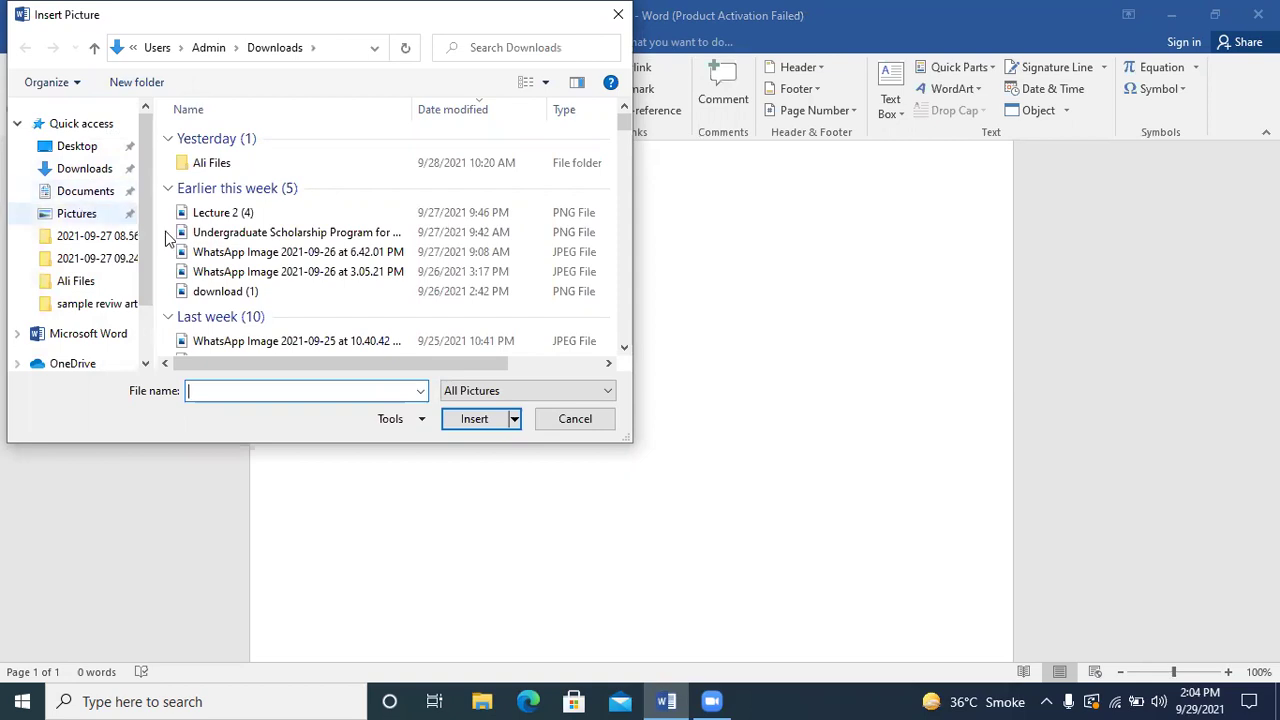
{"action": "left_click", "coordinate": [100, 212]}
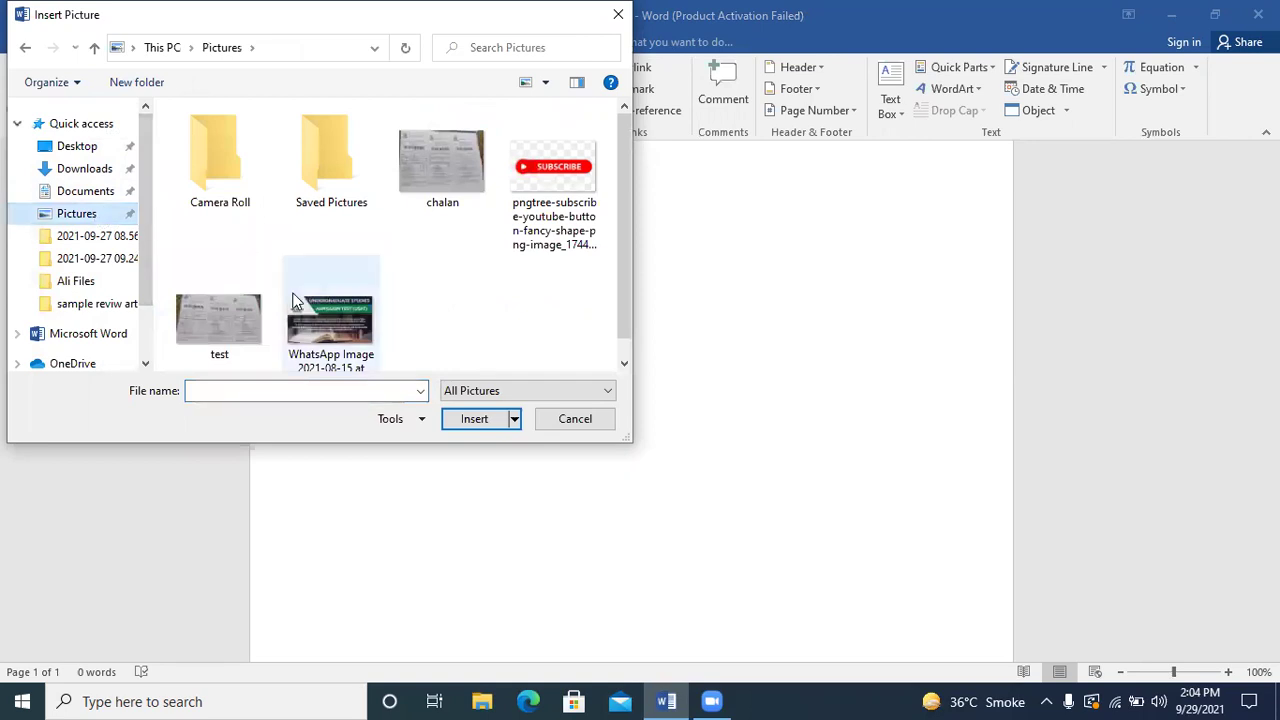
{"action": "double_click", "coordinate": [310, 322]}
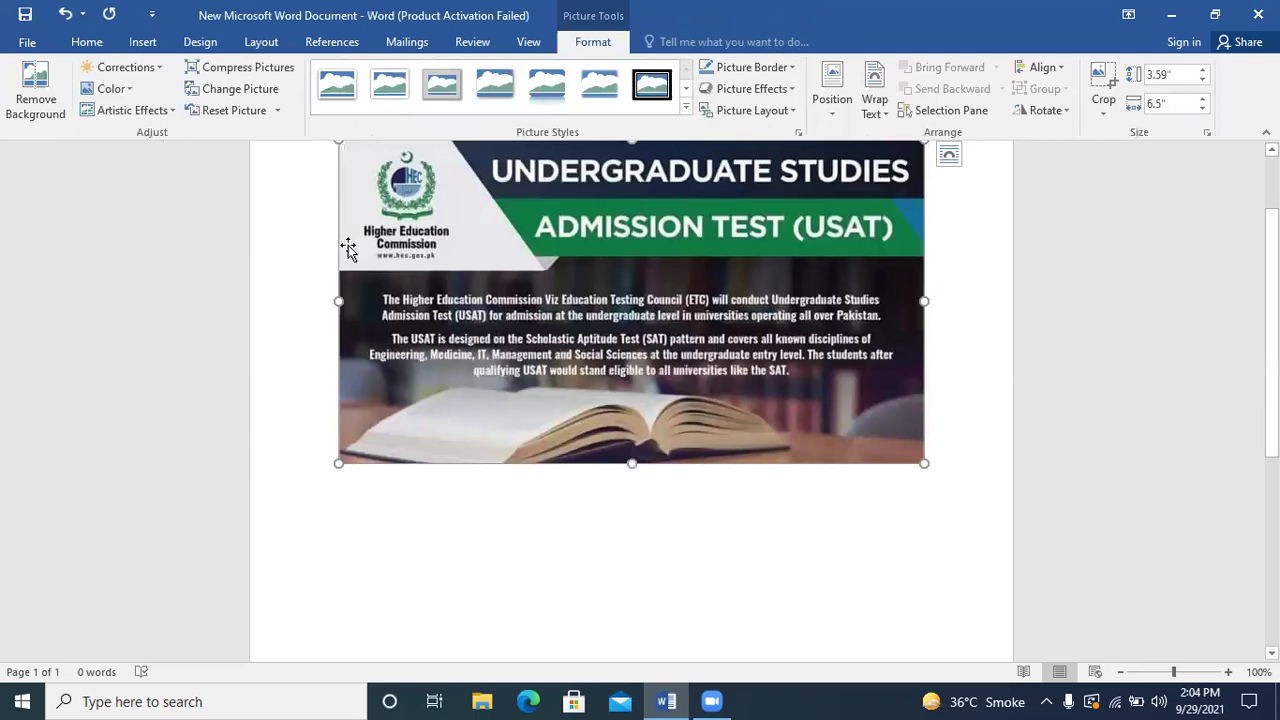
Brighten the inserted picture by one correction preset at normal contrast, and keep its colours without any recolouring.
{"action": "left_click", "coordinate": [115, 70]}
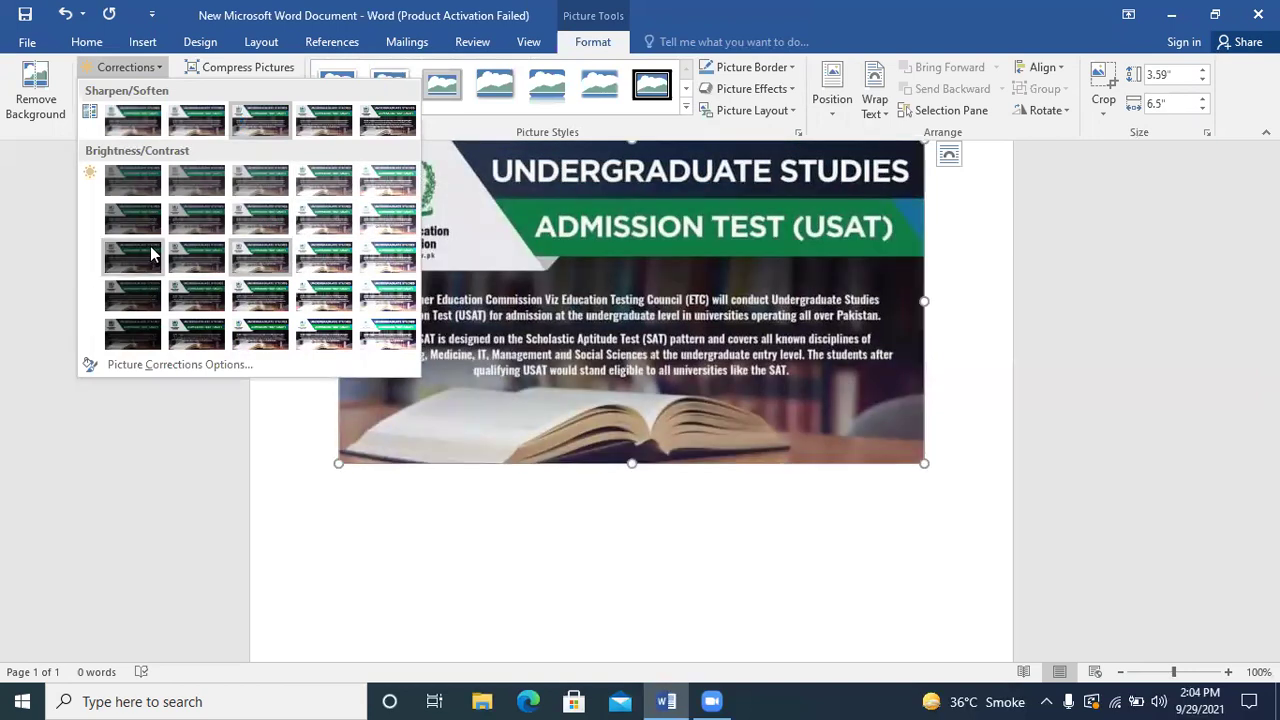
{"action": "left_click", "coordinate": [323, 255]}
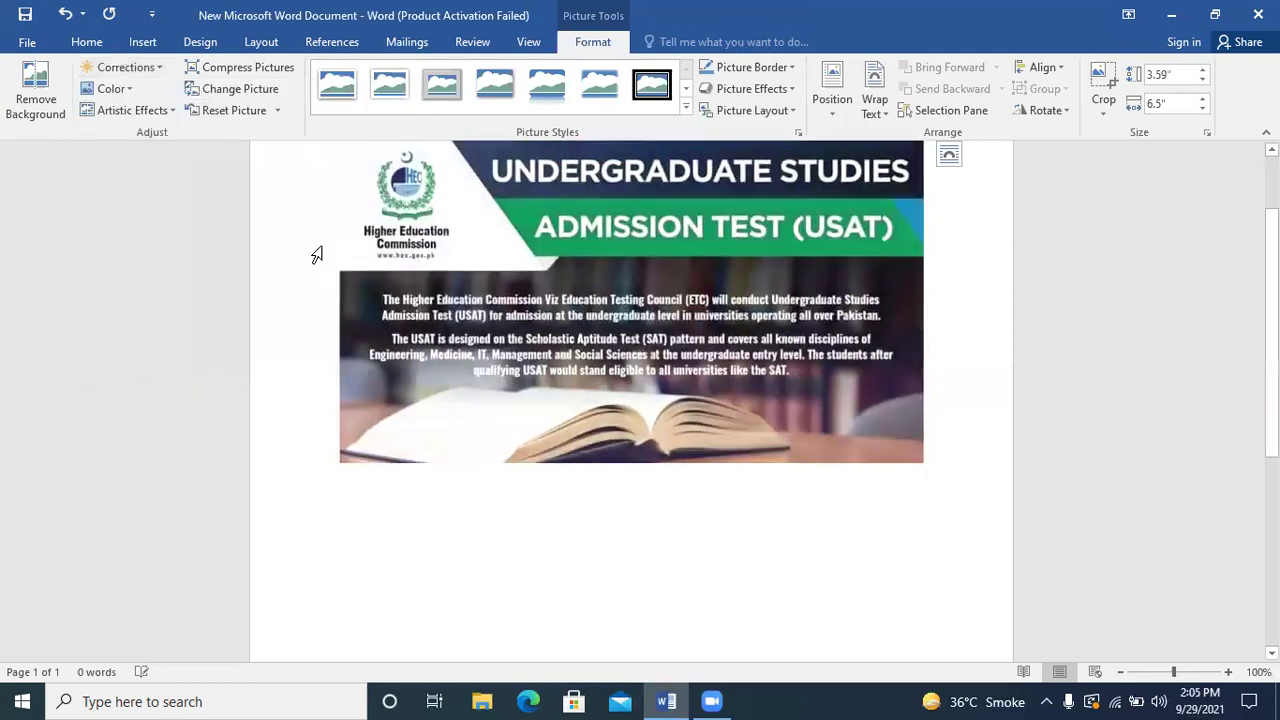
{"action": "left_click", "coordinate": [128, 92]}
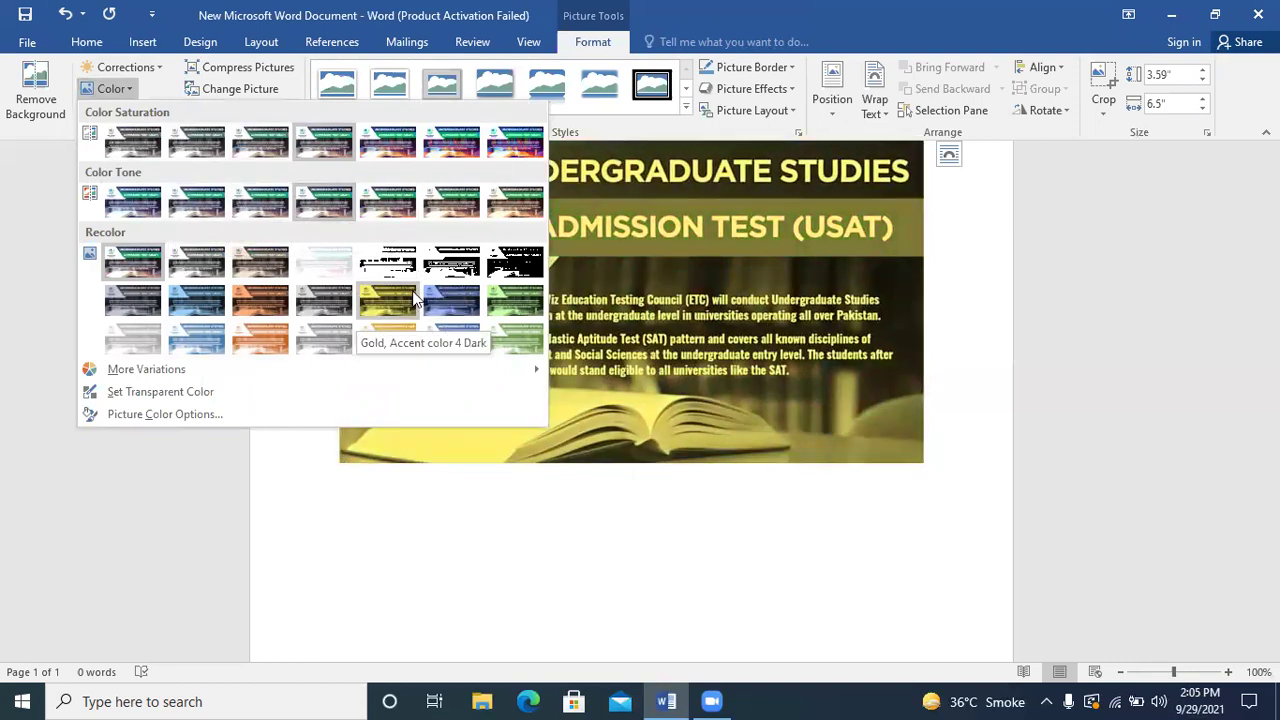
{"action": "left_click", "coordinate": [163, 257]}
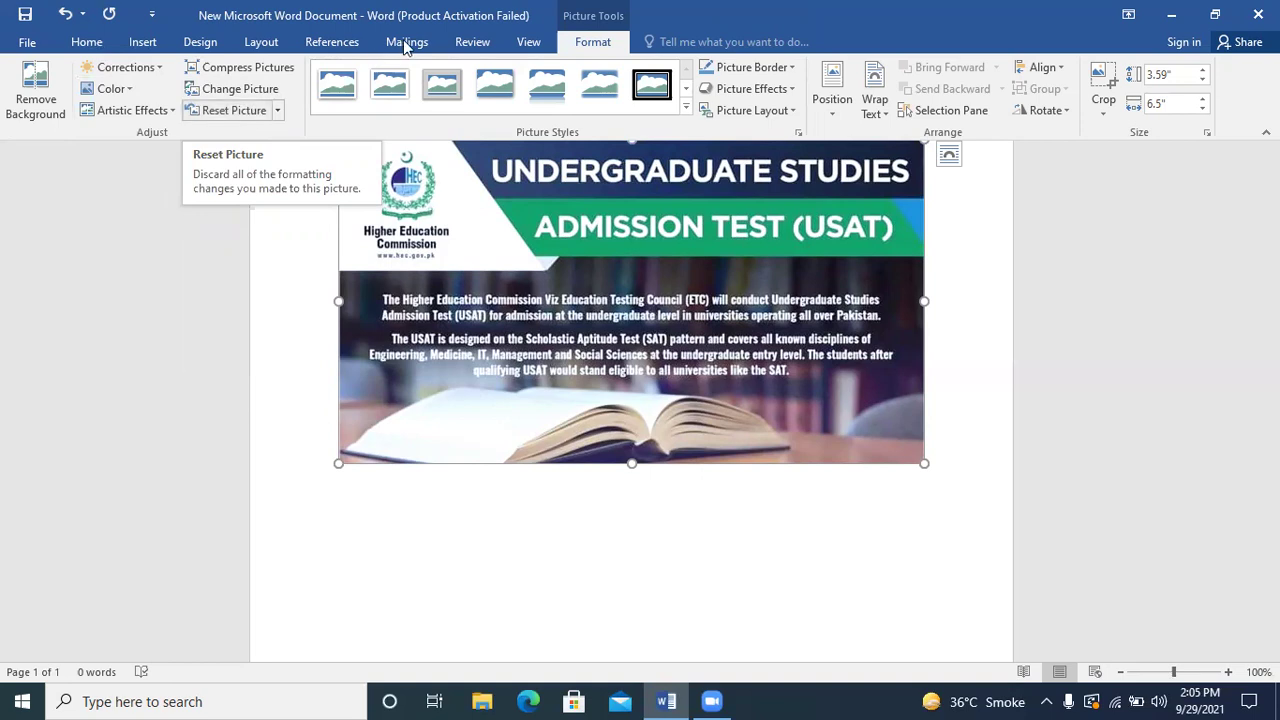
Apply the reflected, rounded-corner picture style and shrink the picture to about 3.25" wide and 2.28" high.
{"action": "left_click", "coordinate": [340, 80]}
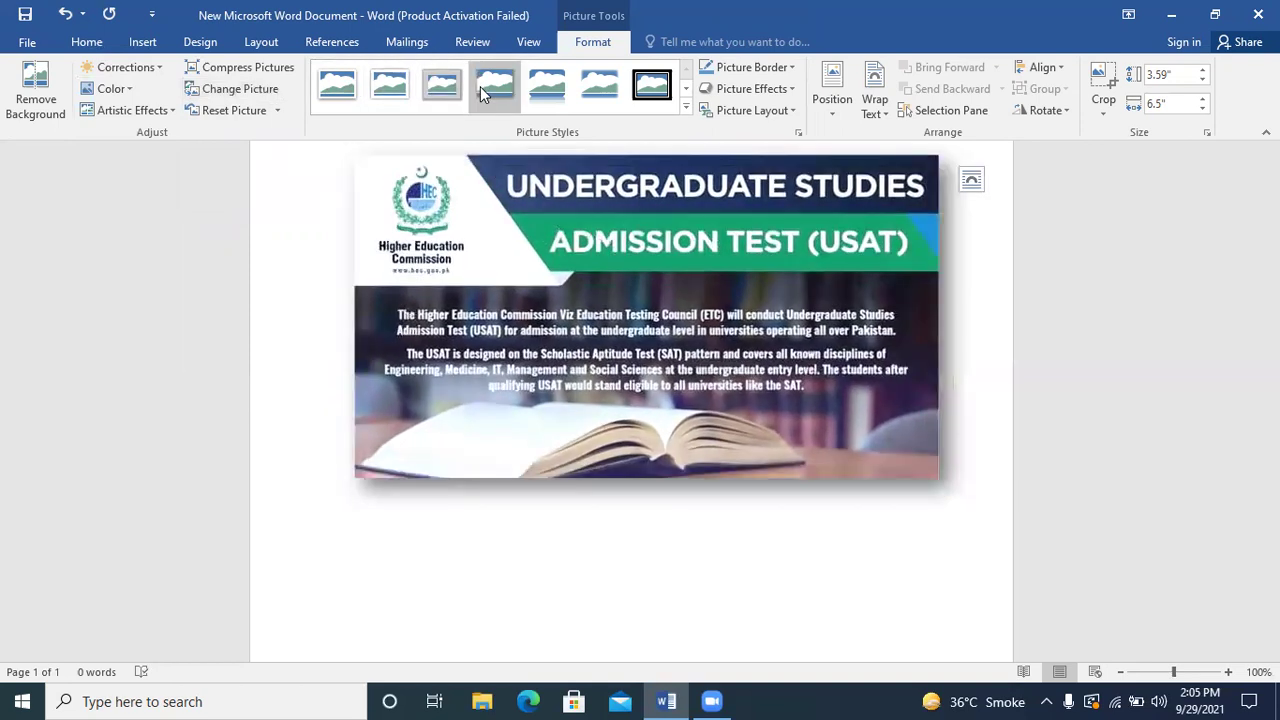
{"action": "left_click", "coordinate": [527, 86]}
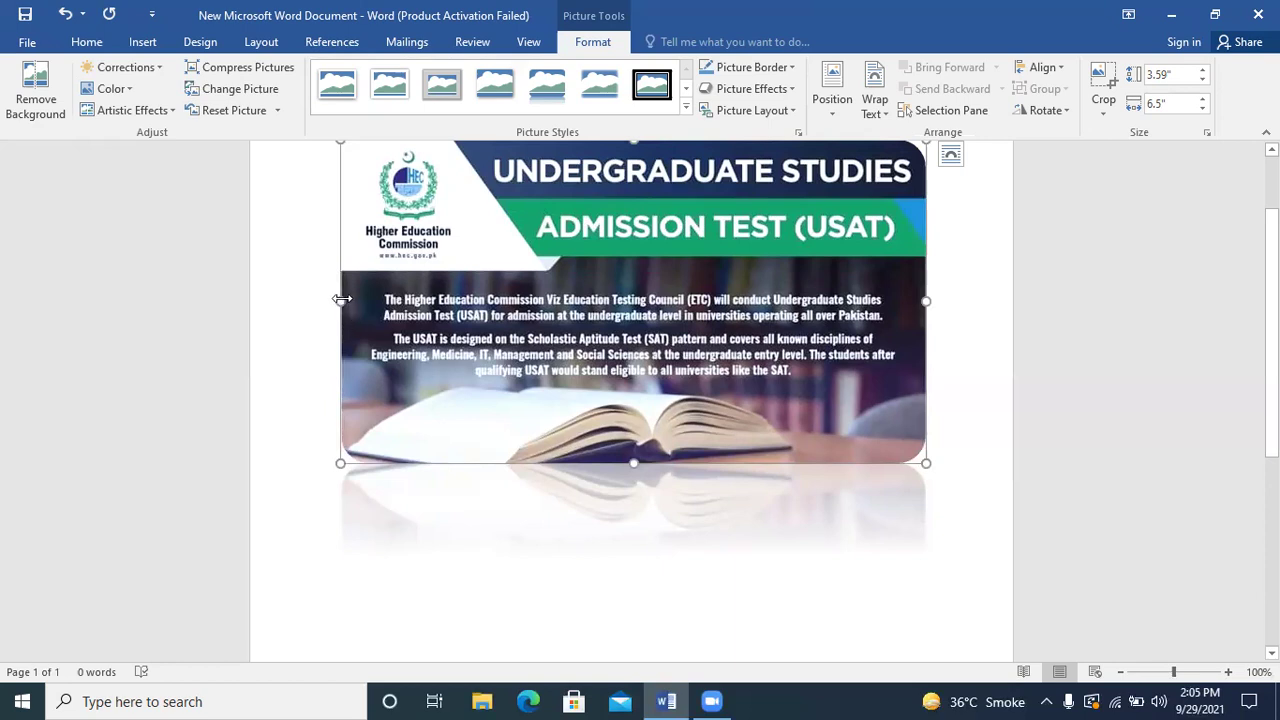
{"action": "left_click_drag", "start_coordinate": [341, 299], "coordinate": [633, 300]}
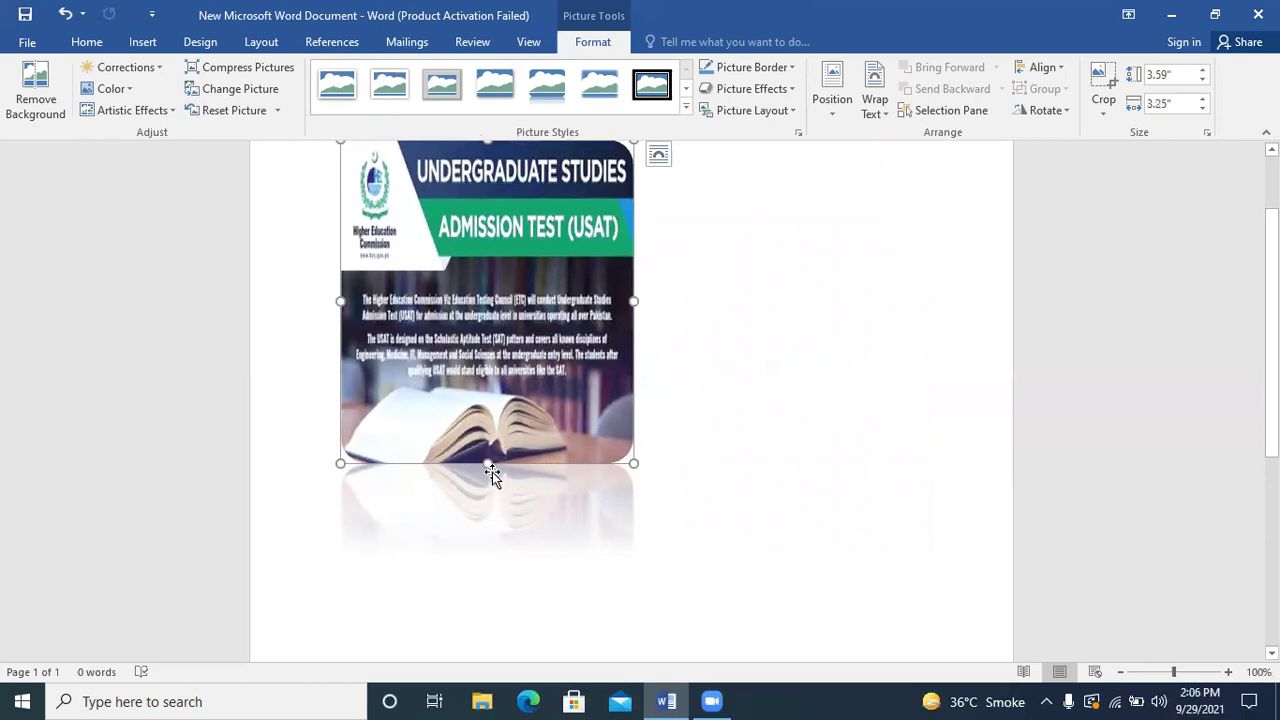
{"action": "left_click_drag", "start_coordinate": [489, 461], "coordinate": [500, 347]}
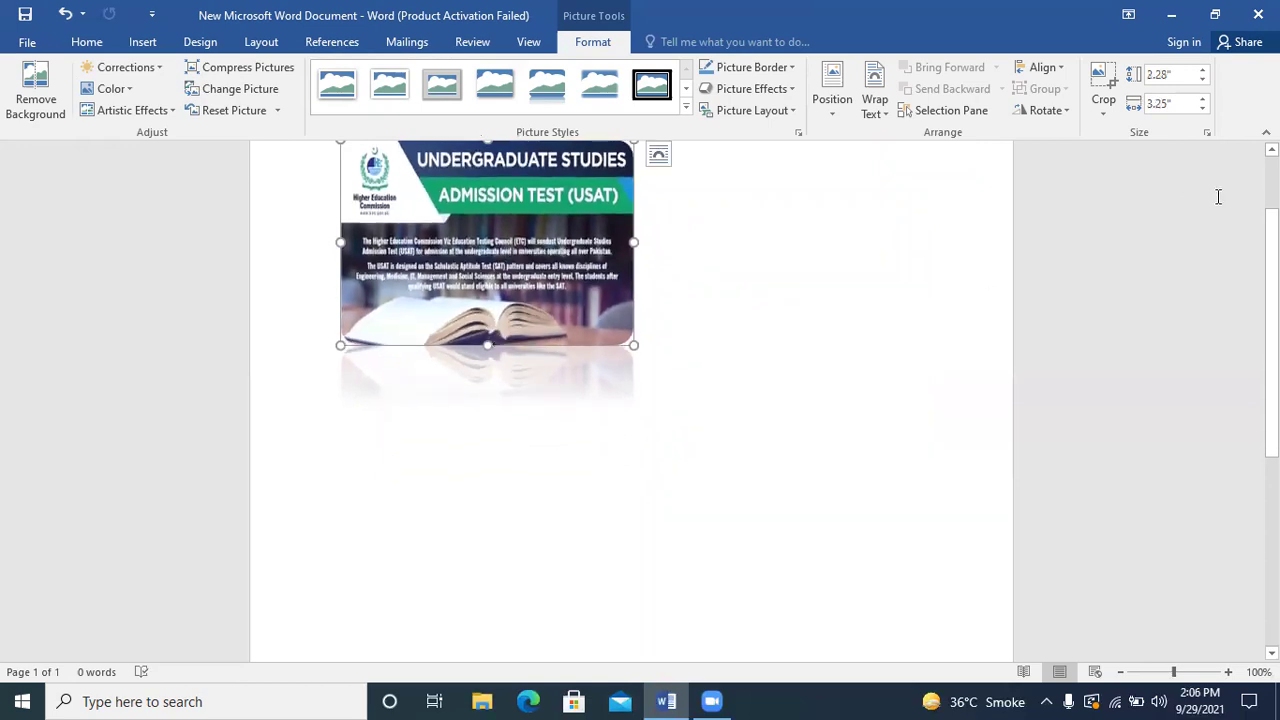
{"action": "scroll", "coordinate": [976, 268], "scroll_direction": "up", "scroll_amount": 2}
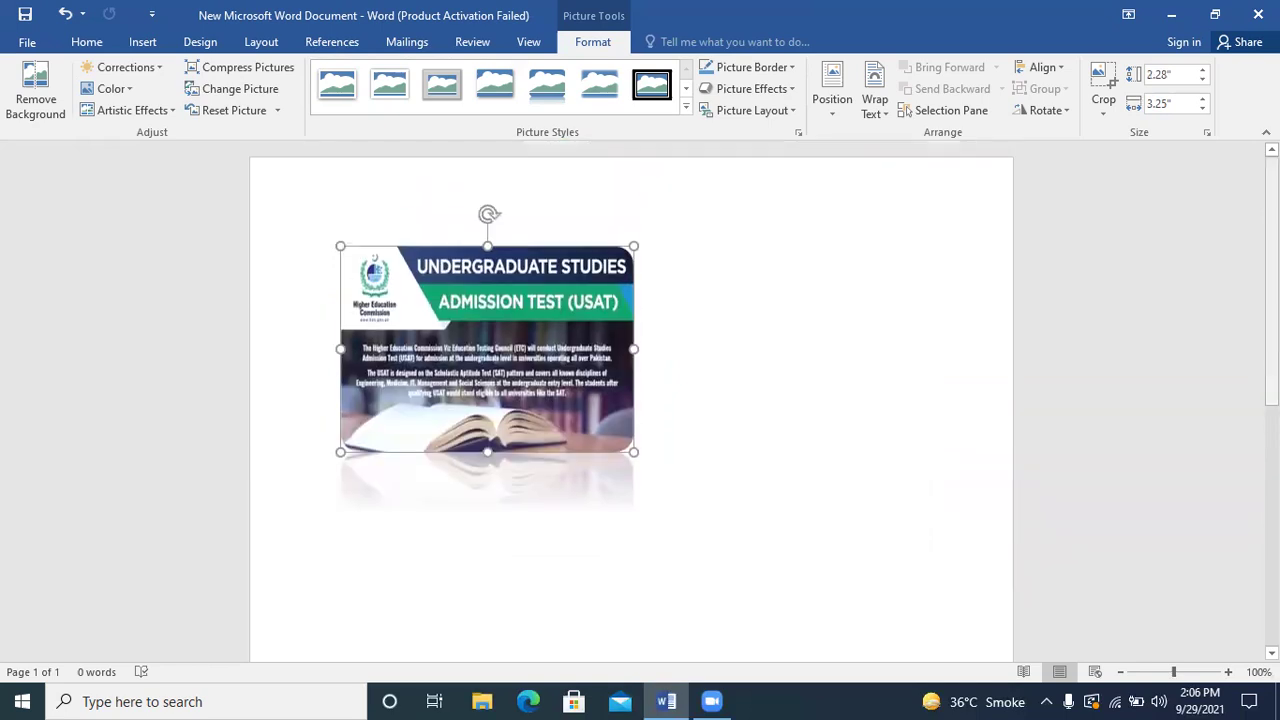
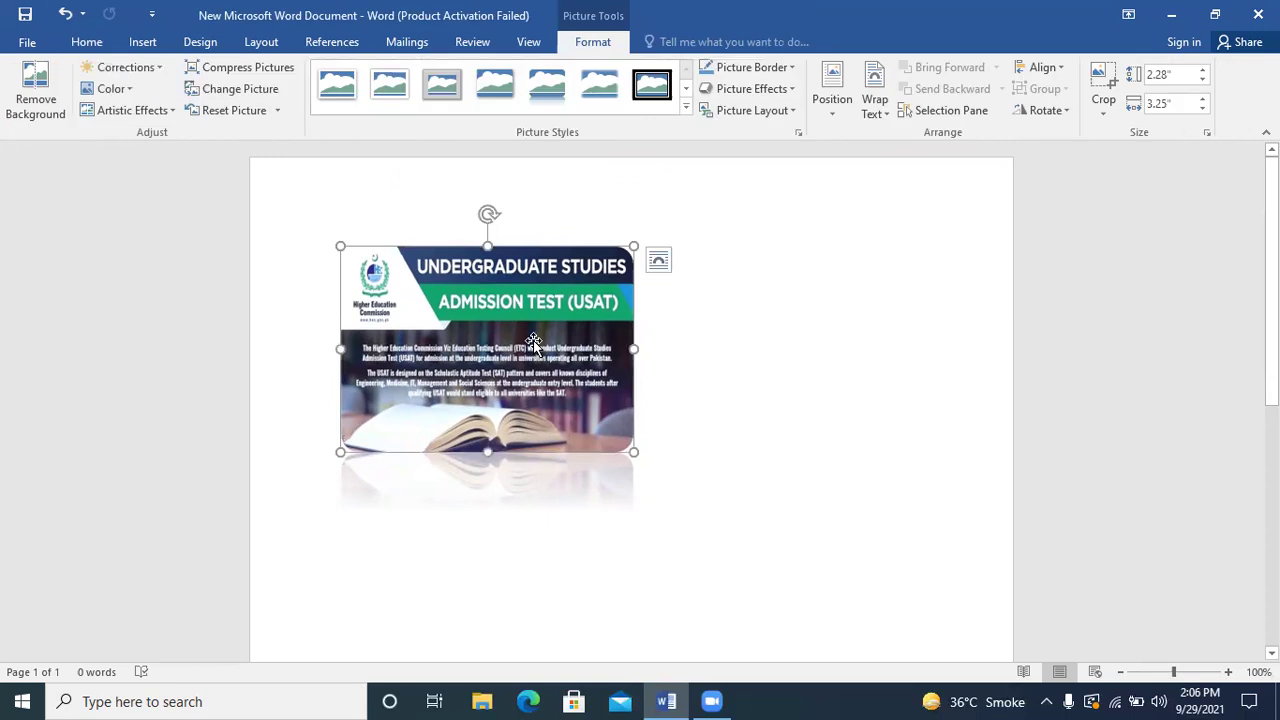
Position the picture at the top right of the page with text wrapping.
{"action": "left_click", "coordinate": [833, 100]}
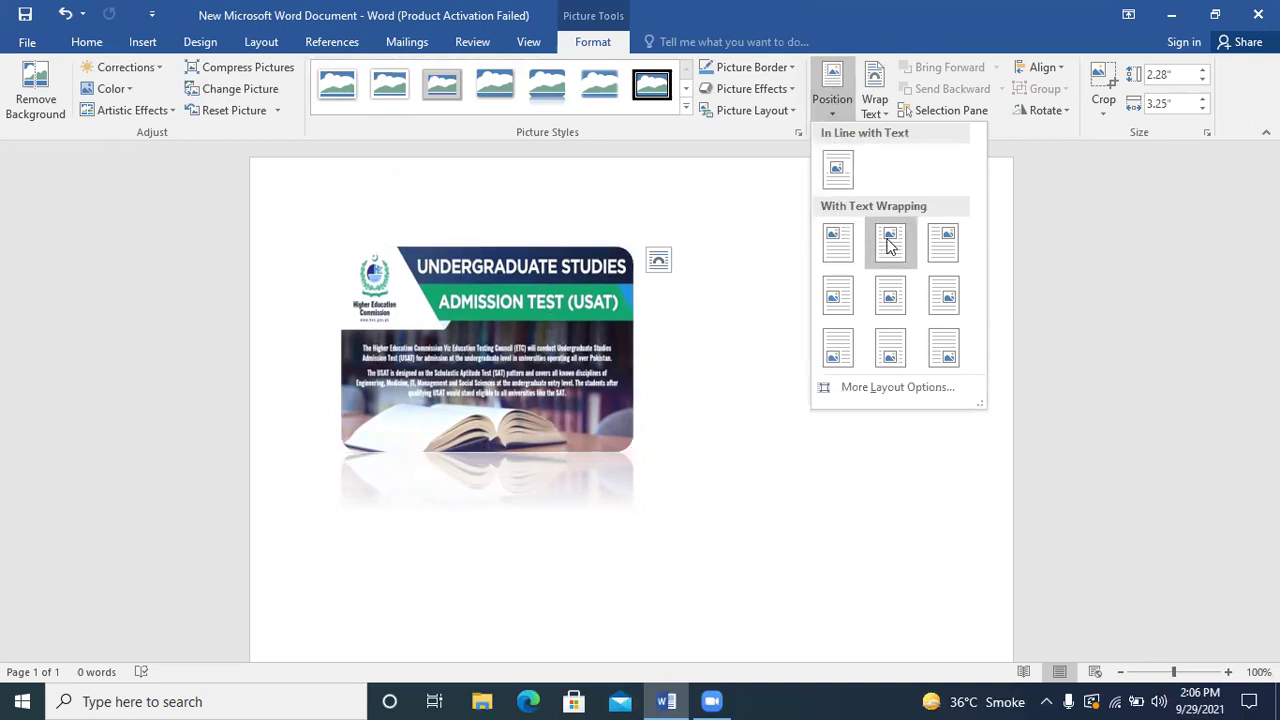
{"action": "left_click", "coordinate": [942, 242]}
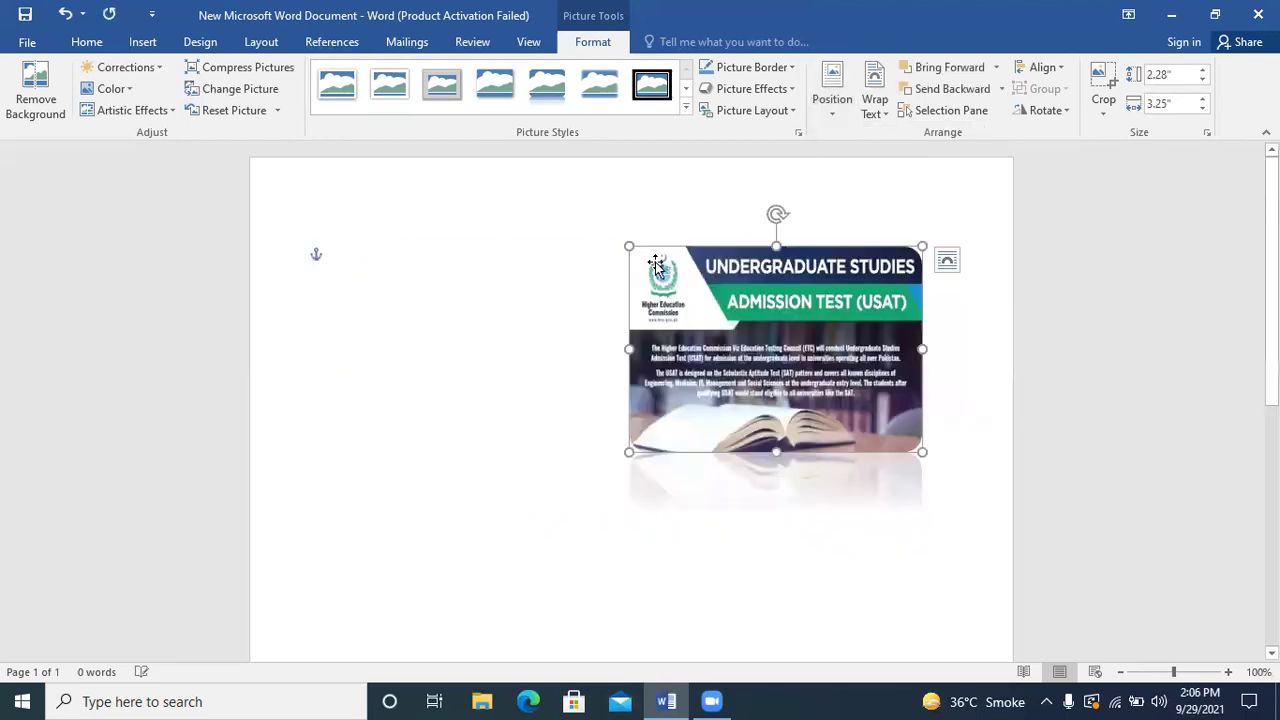
Test text entry beside the picture with a few filler characters, and erase them all.
{"action": "left_click", "coordinate": [362, 266]}
{"action": "type", "text": "dgdddddd"}
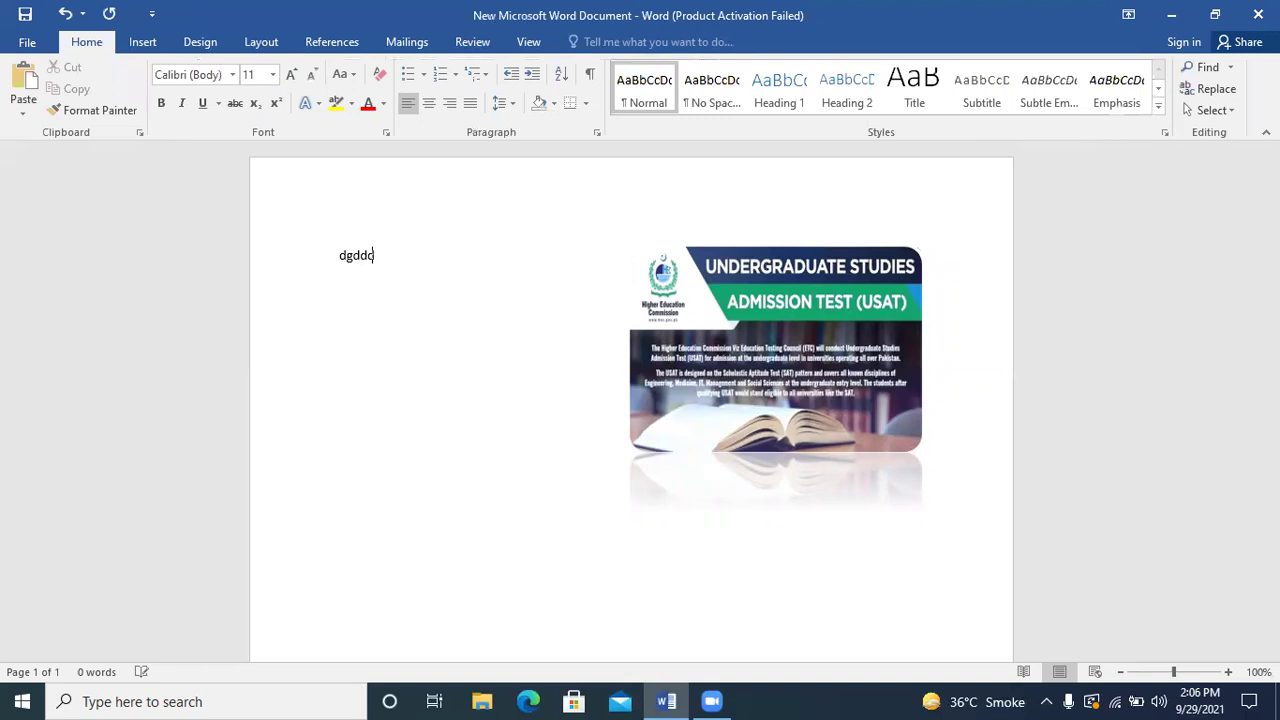
{"action": "key", "text": "BackSpace"}
{"action": "key", "text": "BackSpace"}
{"action": "key", "text": "BackSpace"}
{"action": "key", "text": "BackSpace"}
{"action": "key", "text": "BackSpace"}
{"action": "key", "text": "BackSpace"}
{"action": "key", "text": "BackSpace"}
{"action": "key", "text": "BackSpace"}
Add an outer shadow effect offset toward the right side of the picture.
{"action": "left_click", "coordinate": [142, 42]}
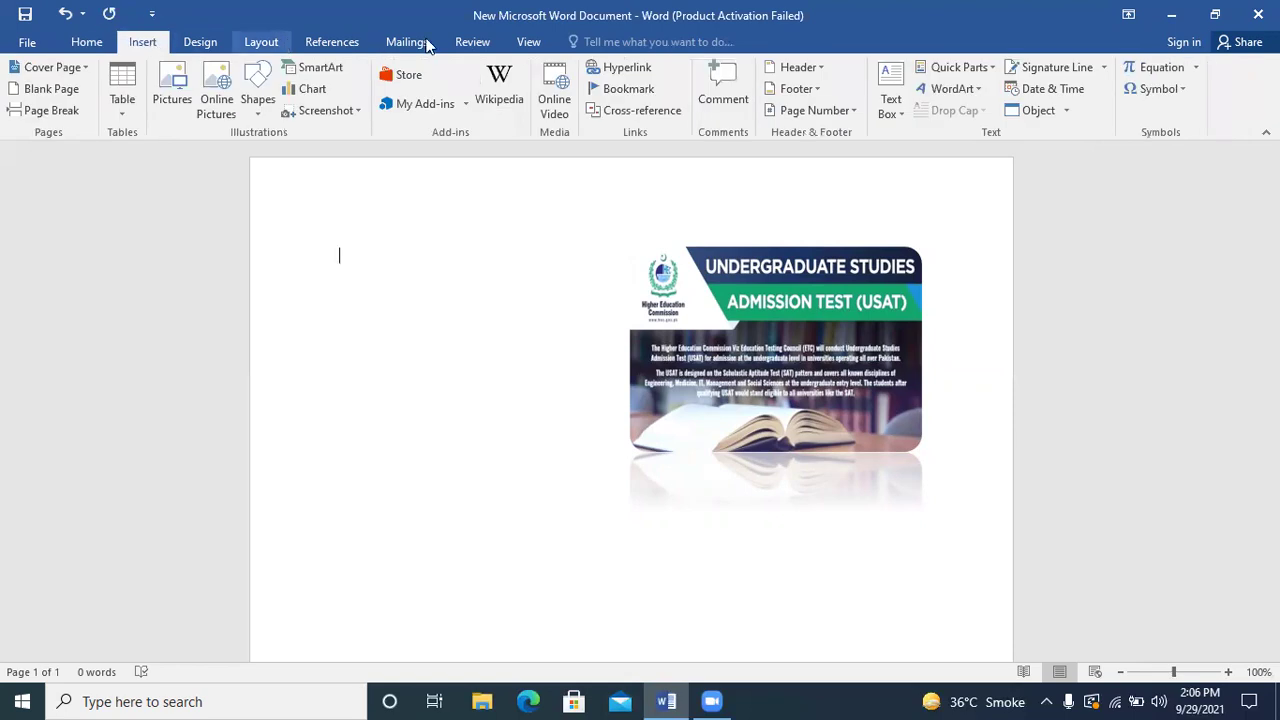
{"action": "left_click", "coordinate": [697, 278]}
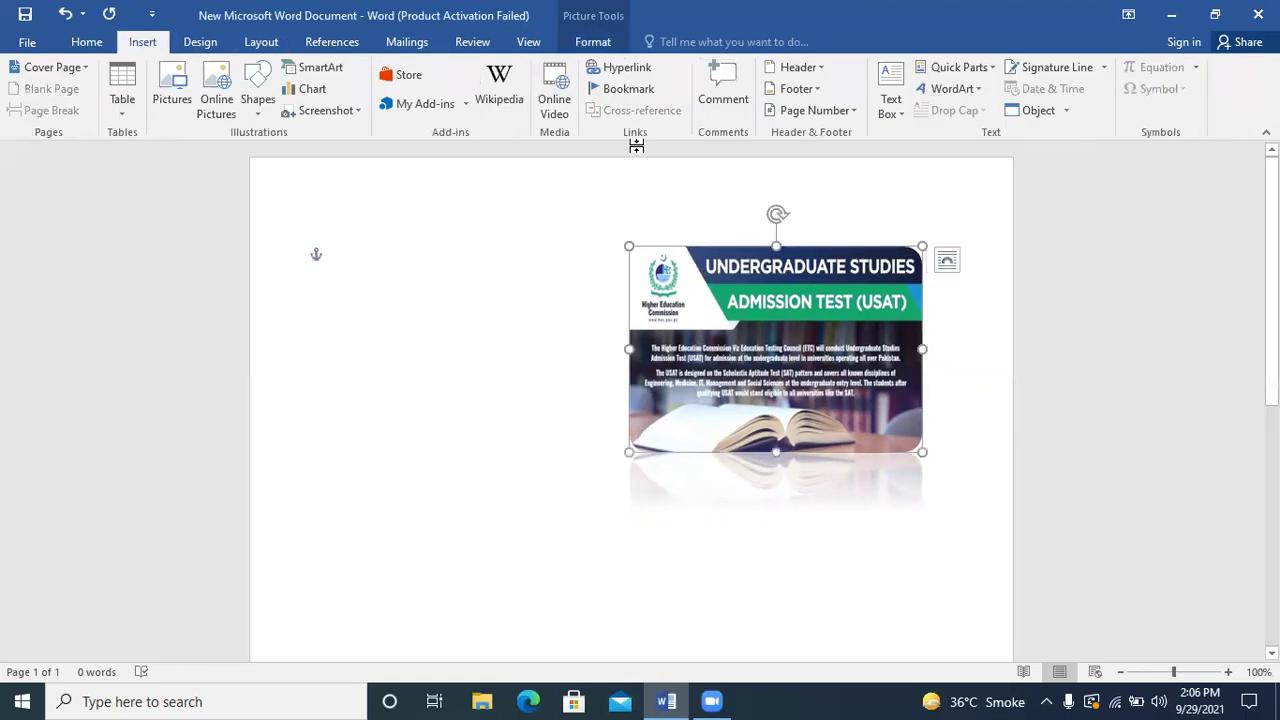
{"action": "left_click", "coordinate": [598, 44]}
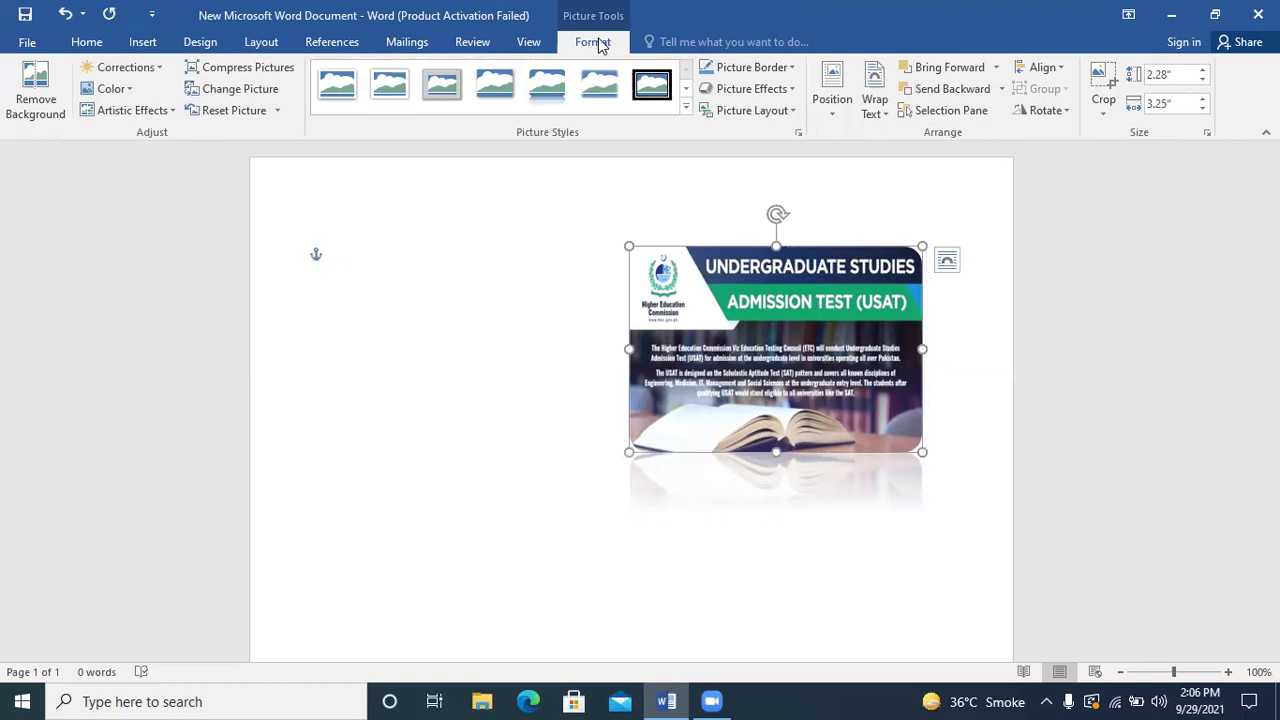
{"action": "left_click", "coordinate": [774, 89]}
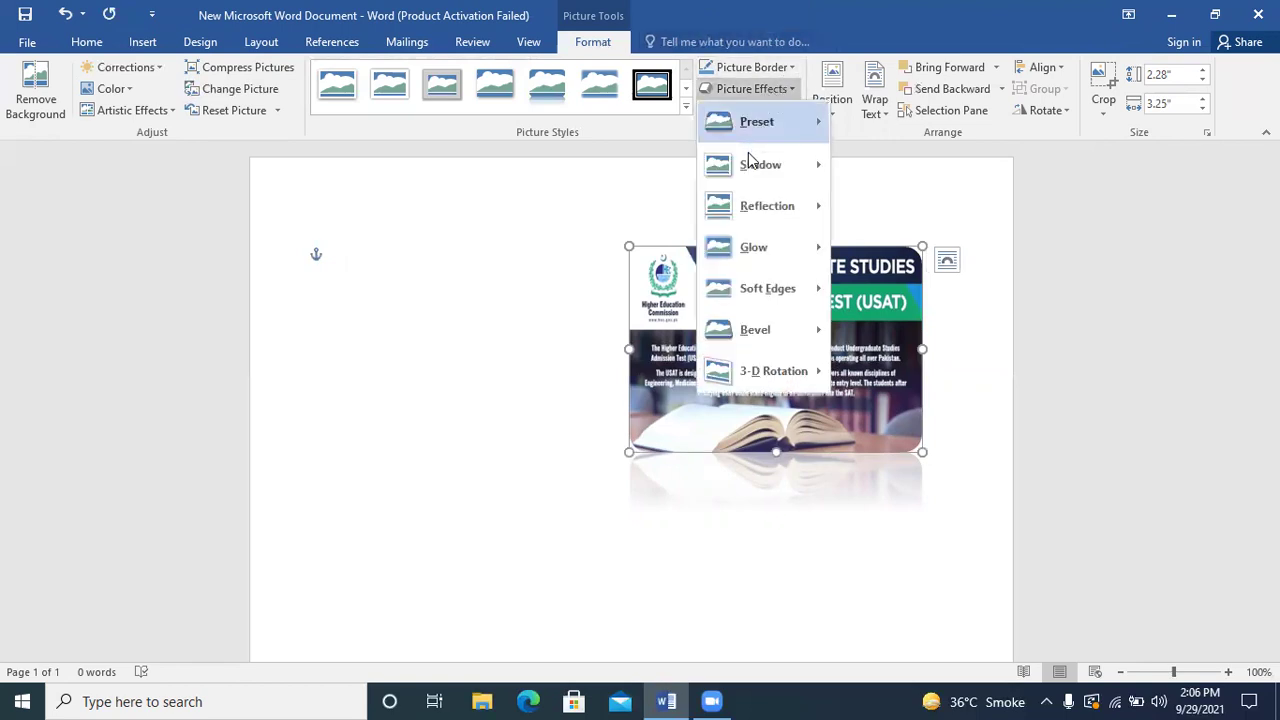
{"action": "mouse_move", "coordinate": [752, 164]}
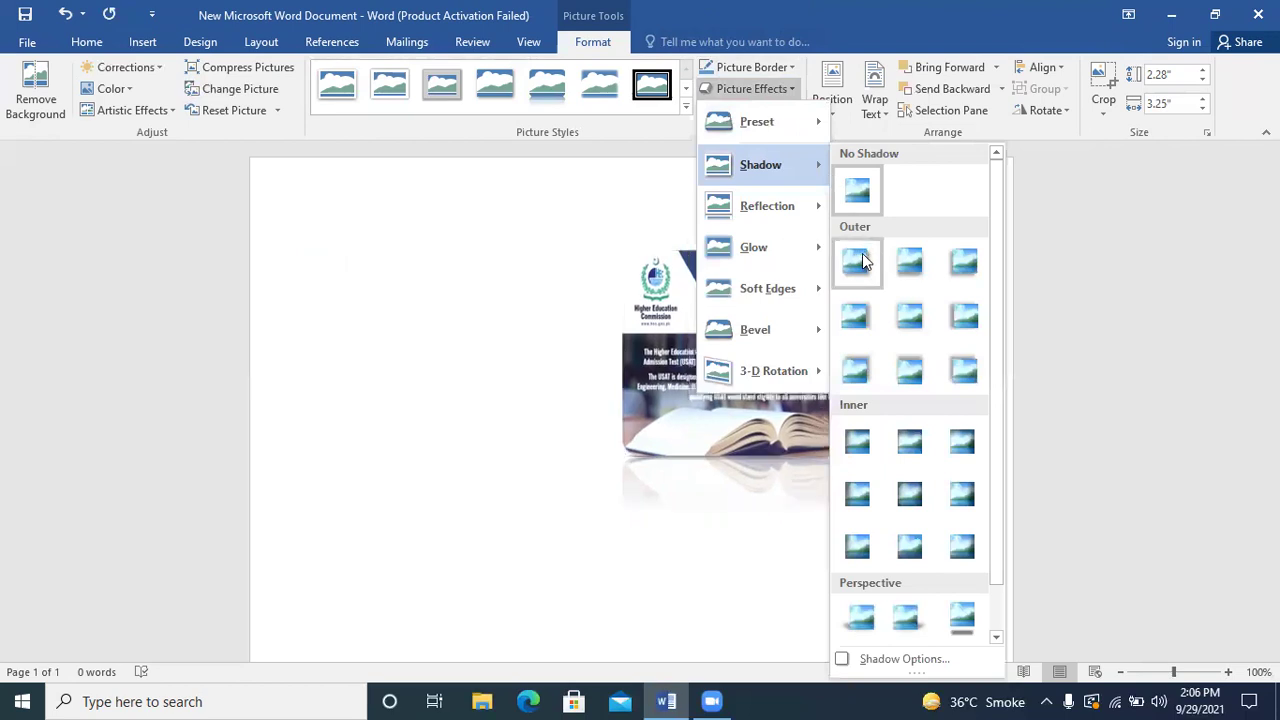
{"action": "left_click", "coordinate": [852, 318]}
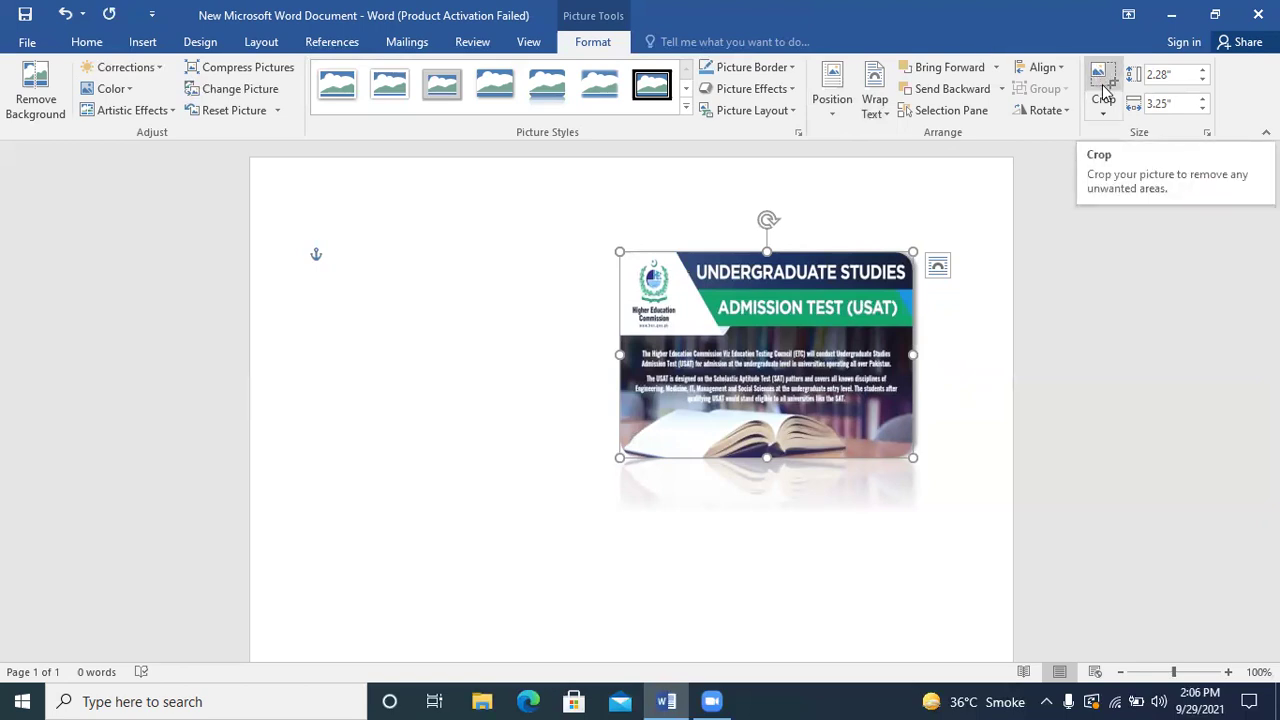
View the online picture sources, Bing Image Search and OneDrive, and close the dialog without inserting anything.
{"action": "left_click", "coordinate": [146, 45]}
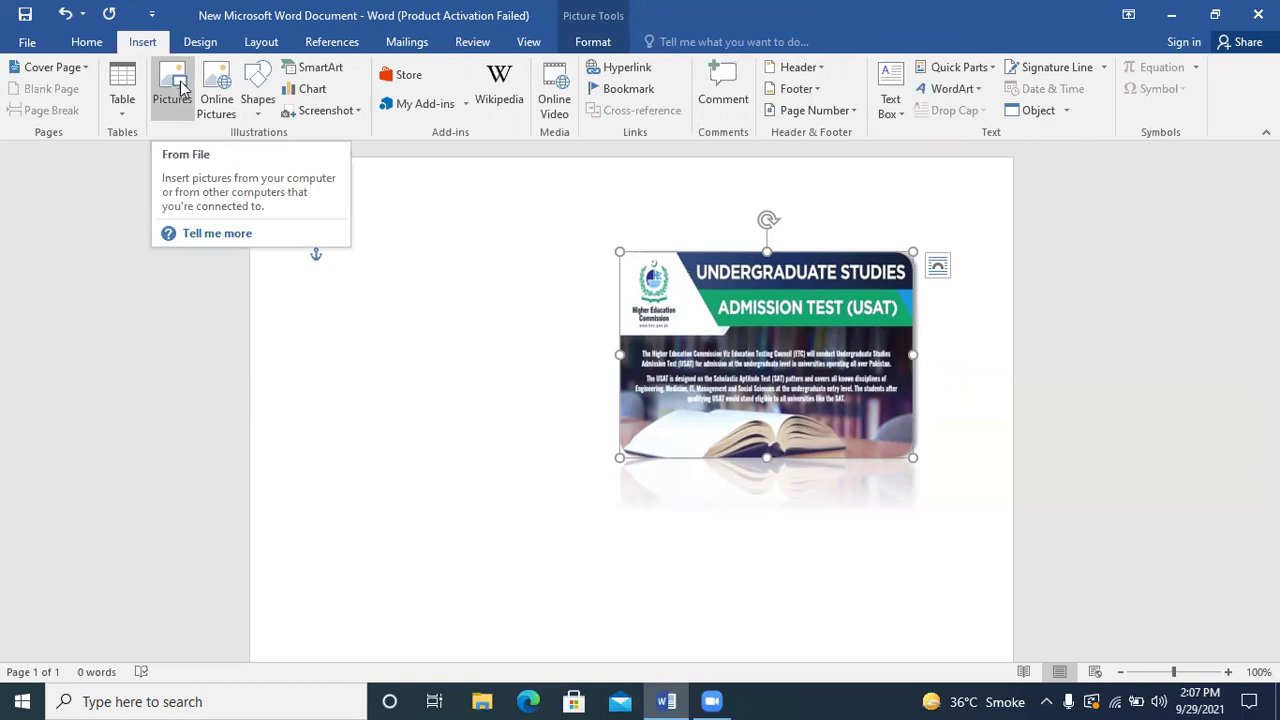
{"action": "left_click", "coordinate": [216, 93]}
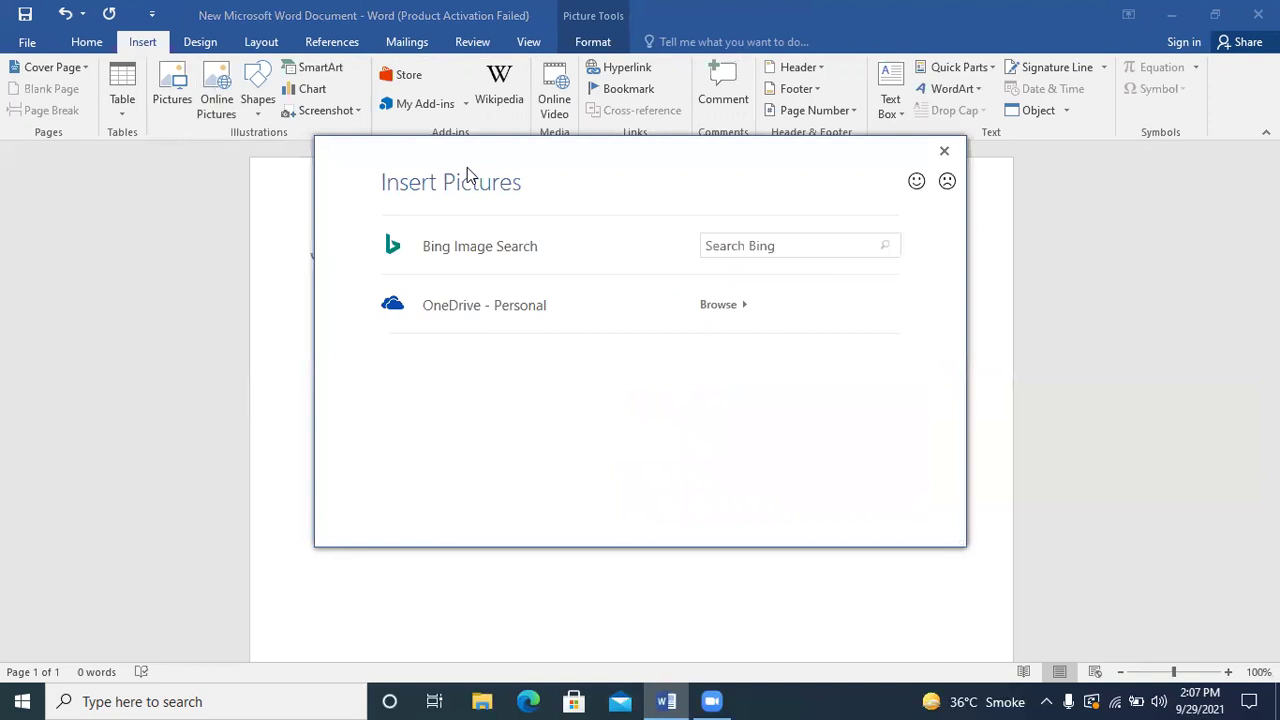
{"action": "left_click", "coordinate": [779, 244]}
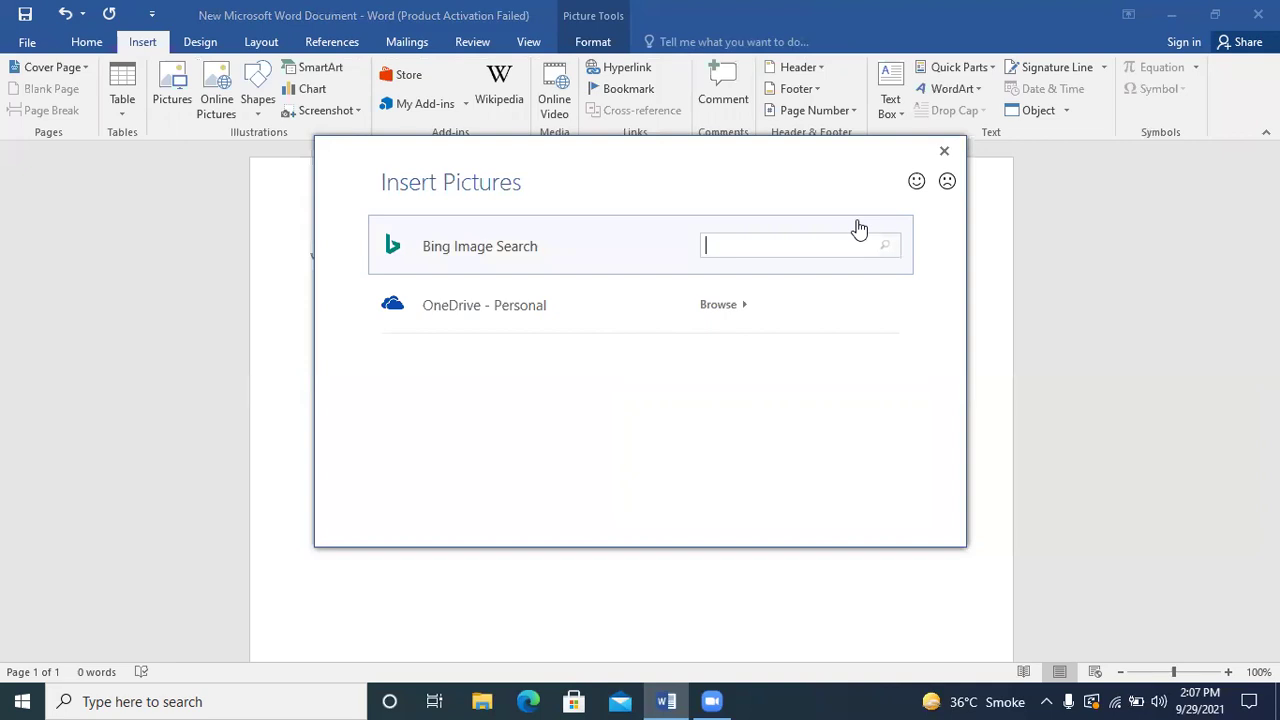
{"action": "left_click", "coordinate": [944, 152]}
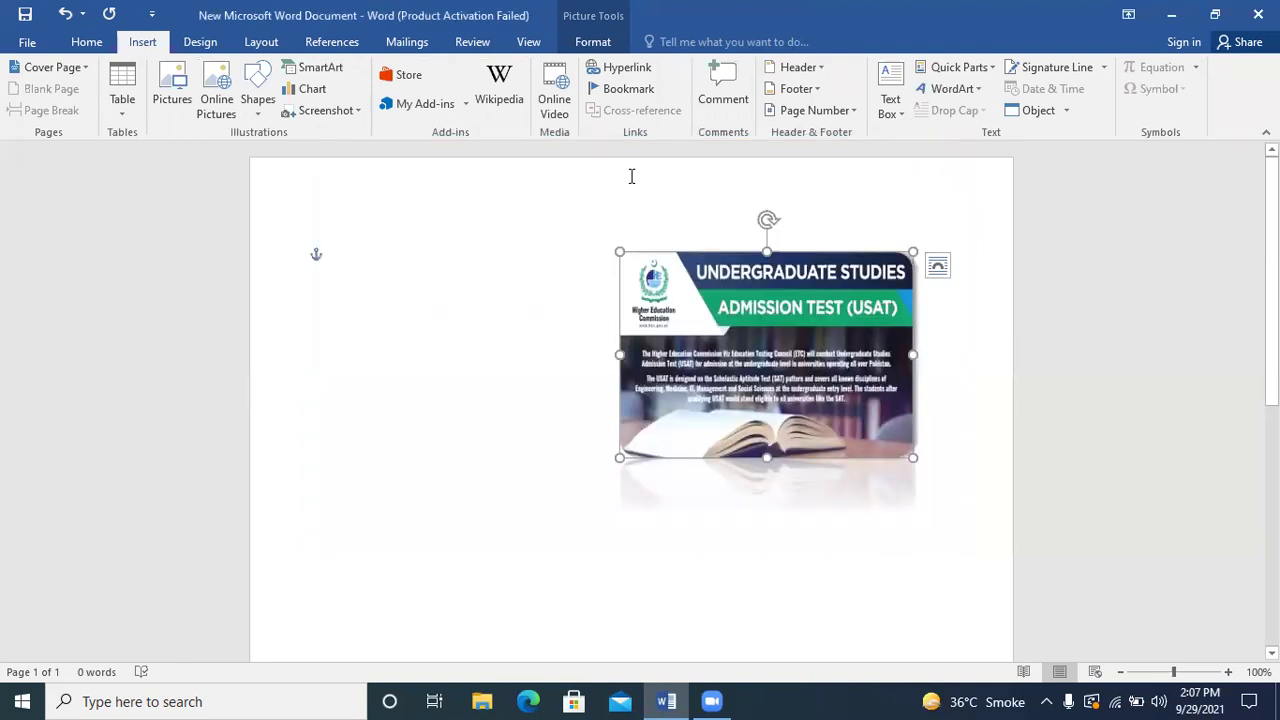
Draw a diagonal arrow about 1 inch high and 1 inch wide in the blank area beside the picture.
{"action": "left_click", "coordinate": [258, 95]}
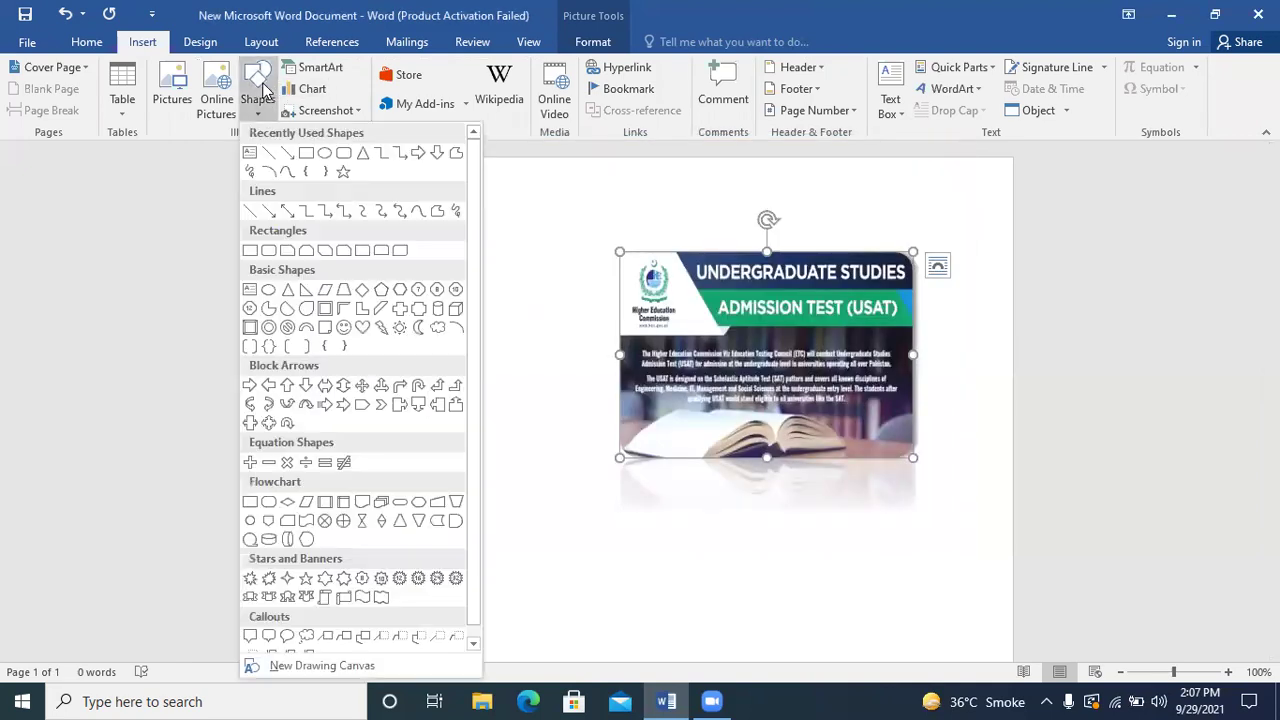
{"action": "left_click", "coordinate": [288, 157]}
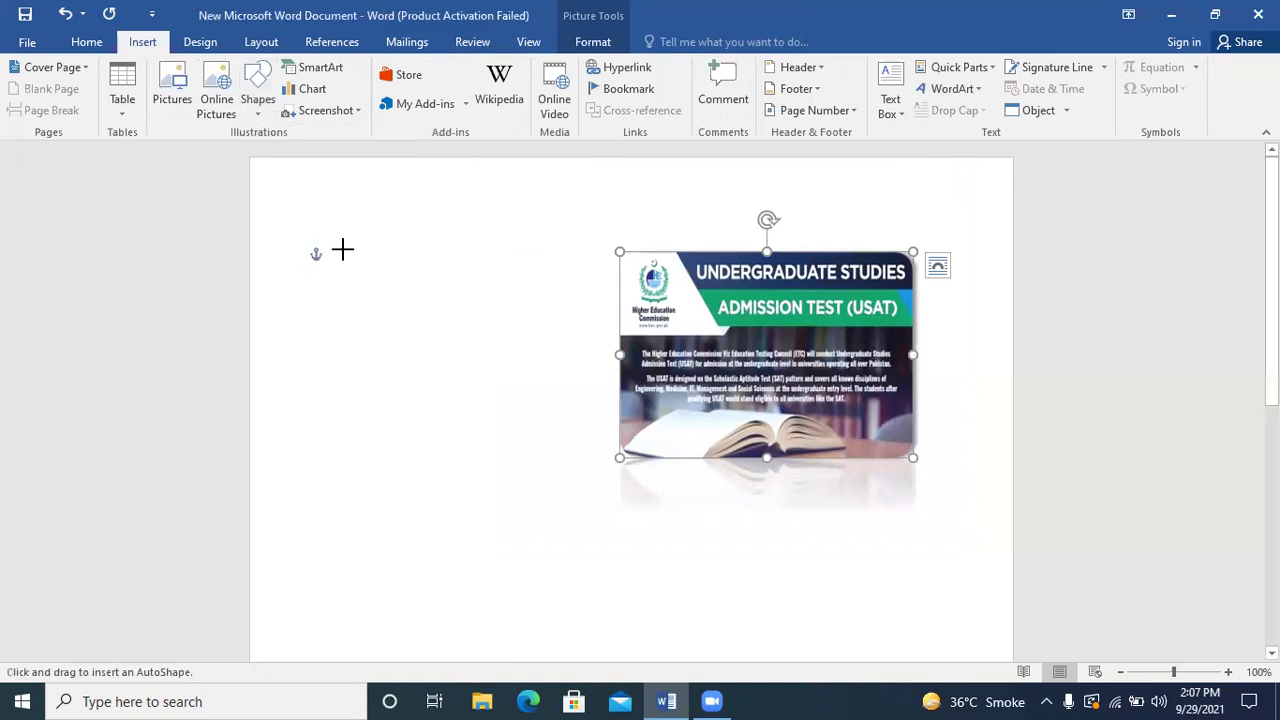
{"action": "left_click_drag", "start_coordinate": [343, 252], "coordinate": [432, 340]}
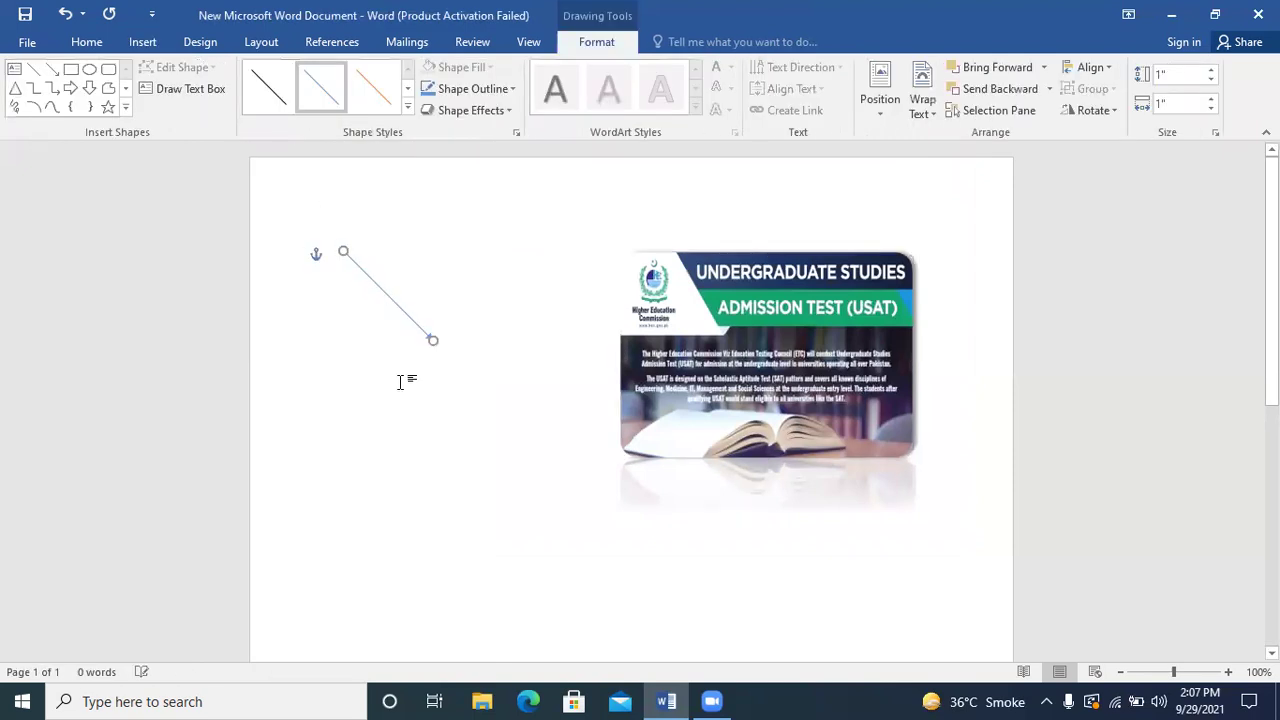
{"action": "left_click", "coordinate": [403, 378]}
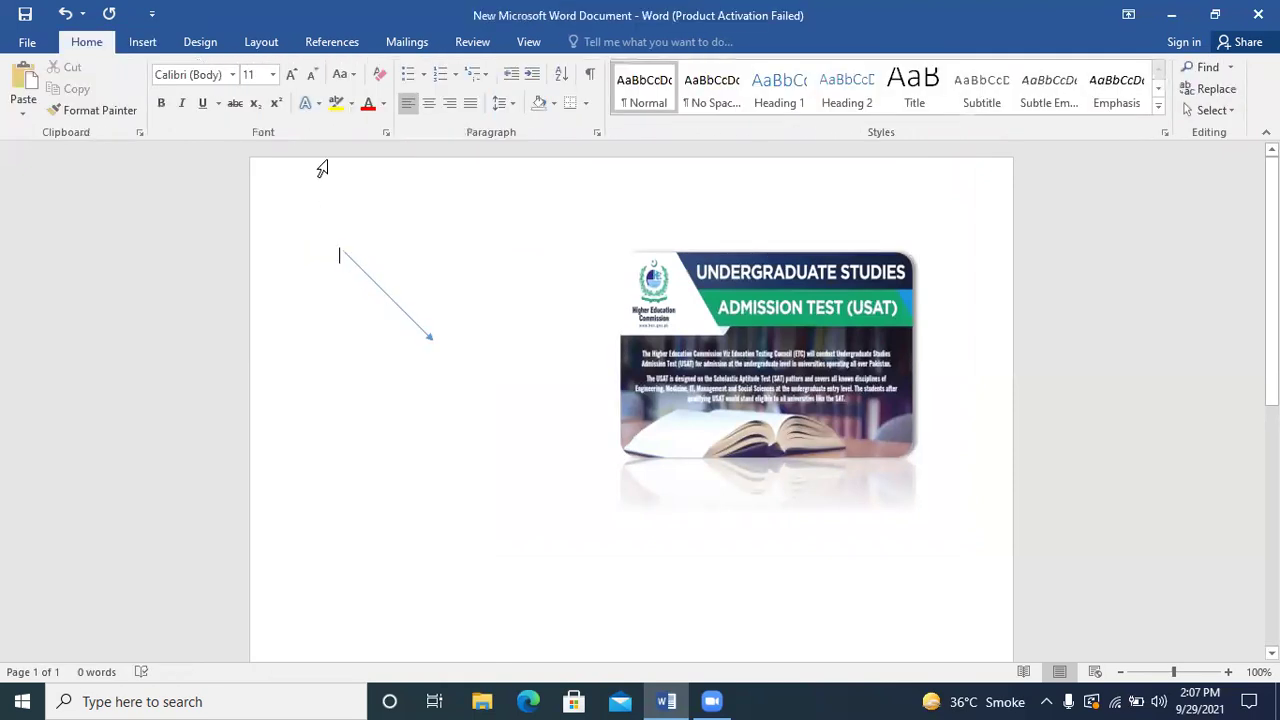
Insert a circle 1 inch in diameter below the diagonal arrow.
{"action": "left_click", "coordinate": [160, 40]}
{"action": "left_click", "coordinate": [257, 85]}
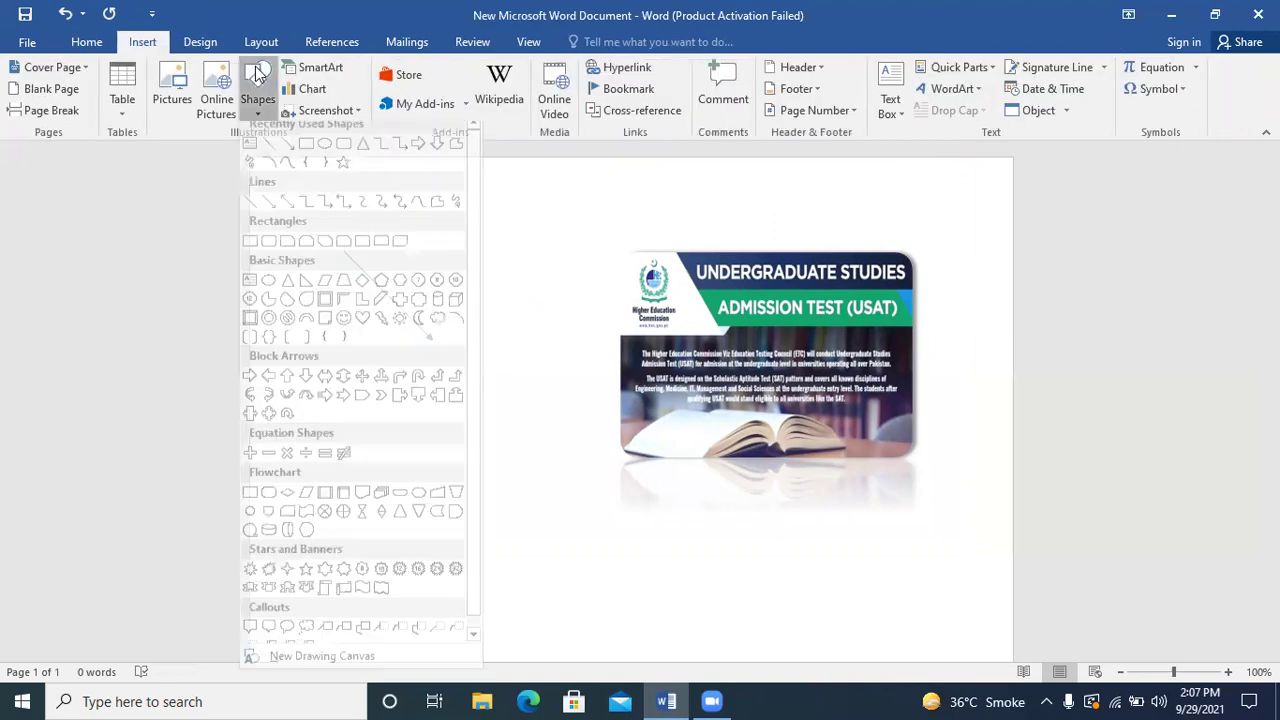
{"action": "left_click", "coordinate": [320, 151]}
{"action": "left_click", "coordinate": [348, 367]}
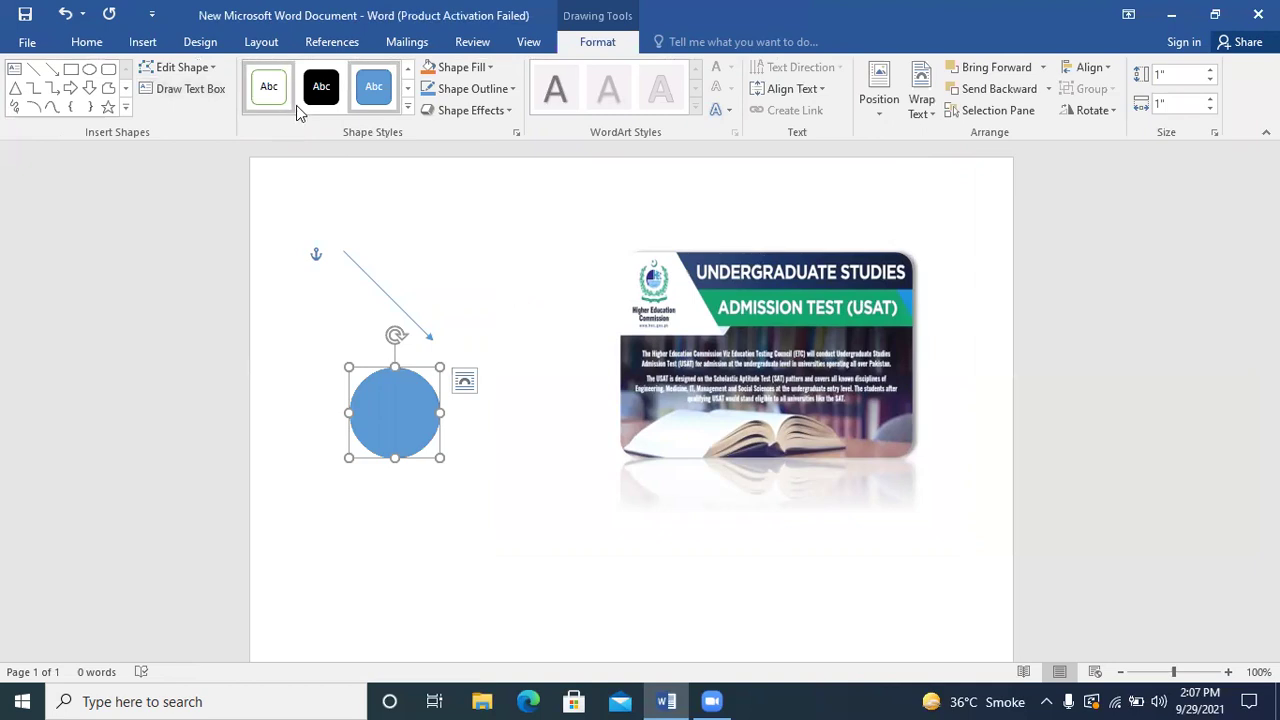
Give the circle the white shape style with a green outline, and fill it with the darkest shade of the orange theme color.
{"action": "left_click", "coordinate": [313, 105]}
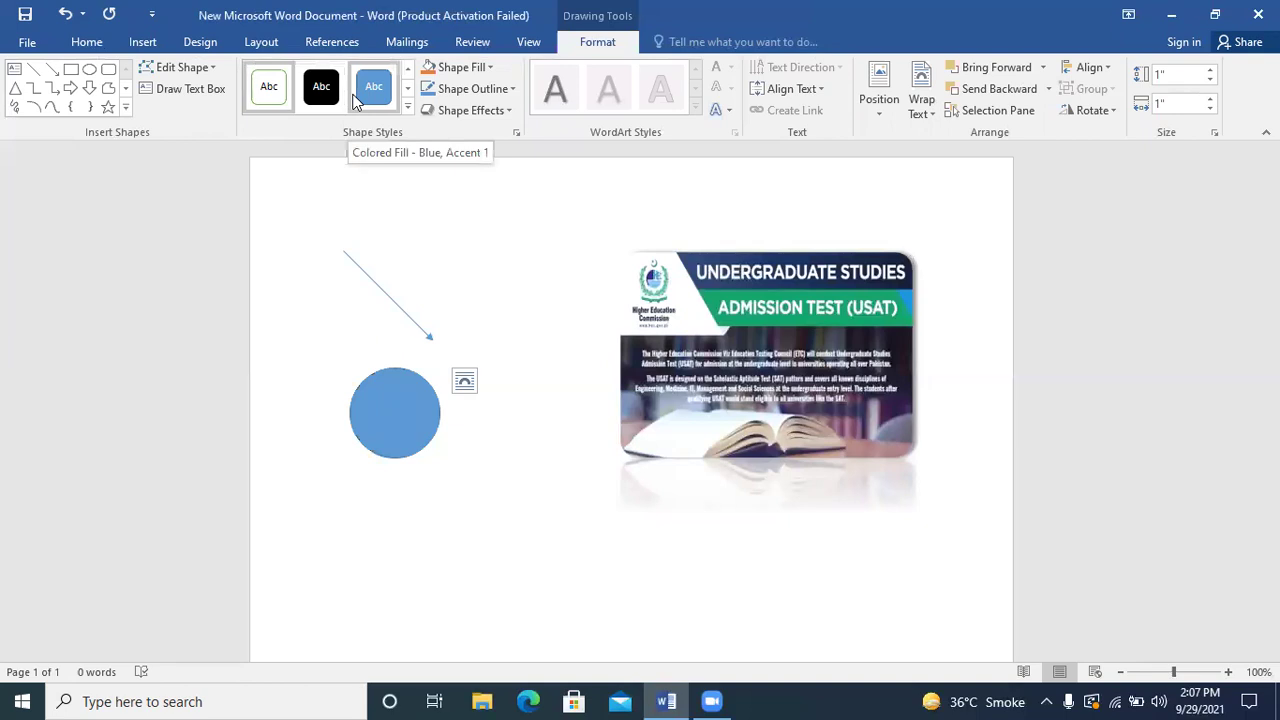
{"action": "left_click", "coordinate": [487, 67]}
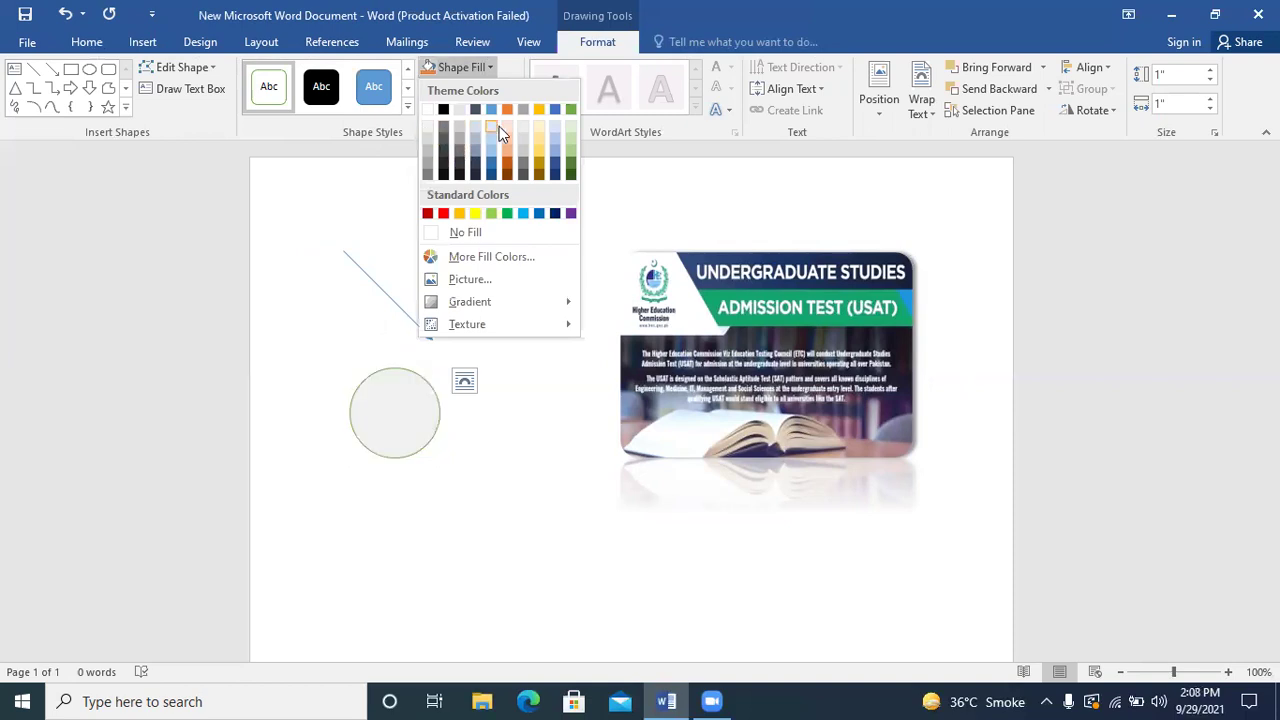
{"action": "left_click", "coordinate": [507, 178]}
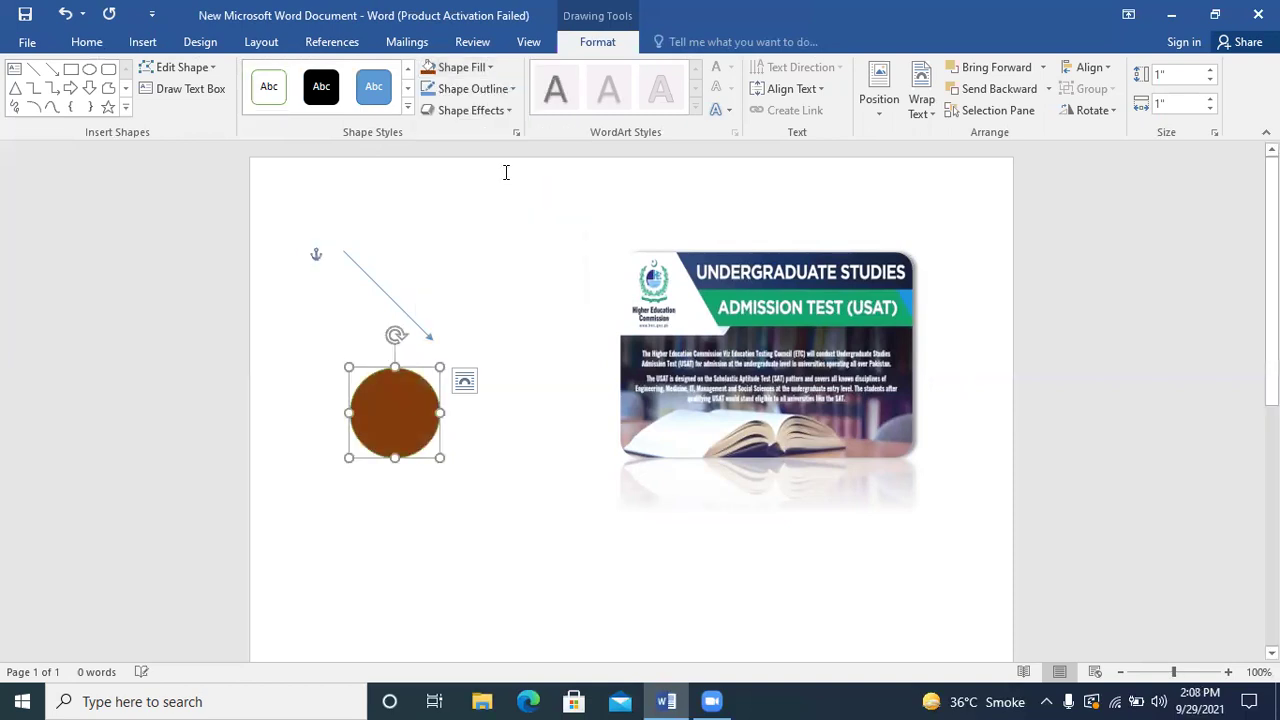
Look over the categories in the shapes gallery, such as equation and flowchart shapes, and close it without choosing one.
{"action": "left_click", "coordinate": [143, 45]}
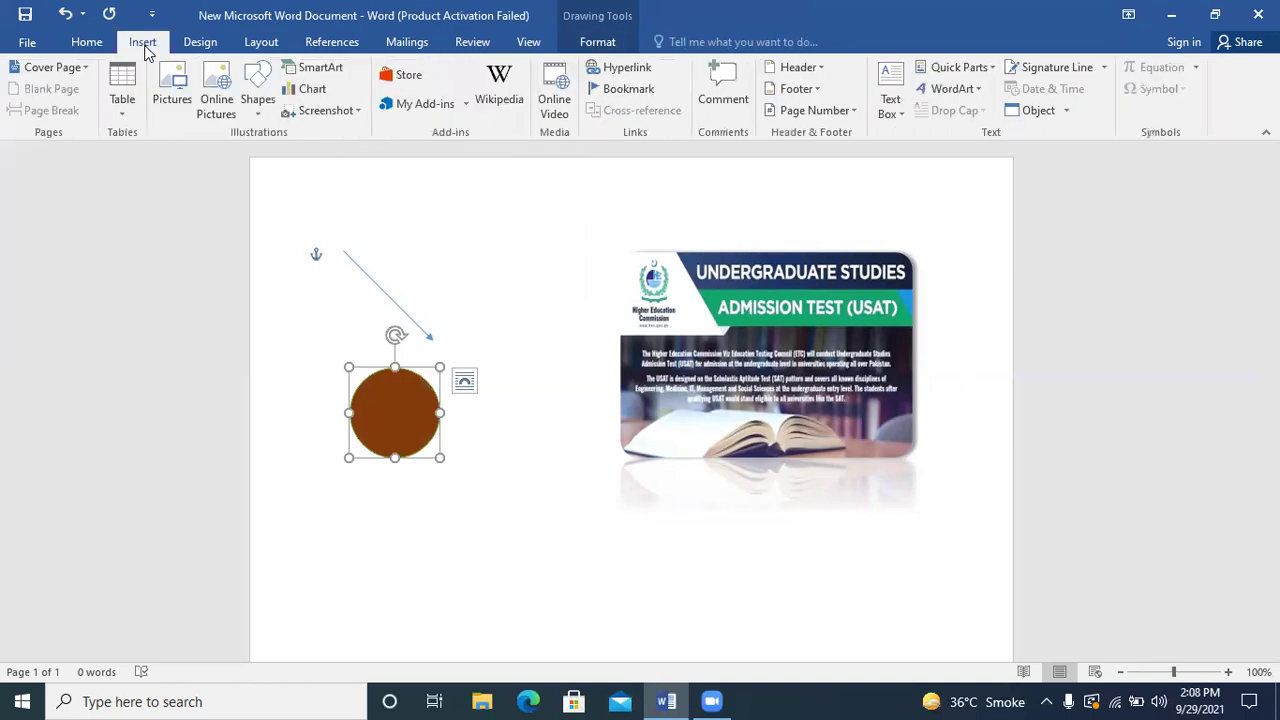
{"action": "left_click", "coordinate": [257, 100]}
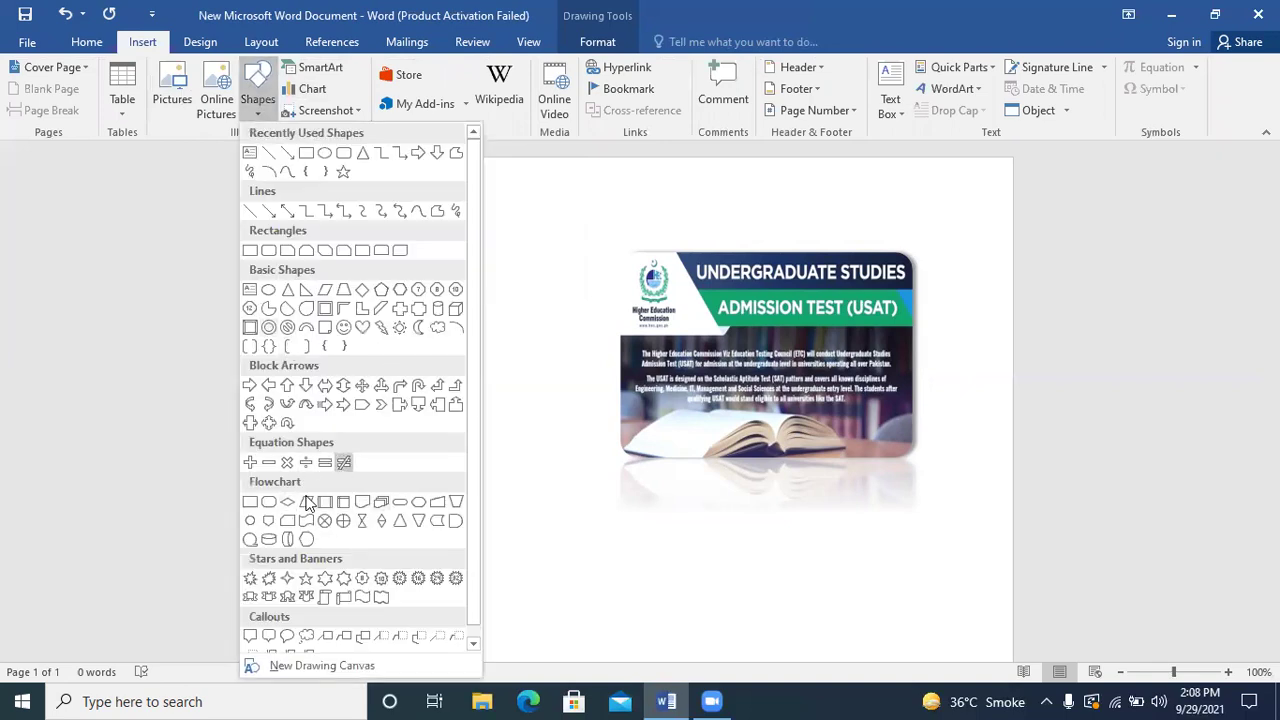
{"action": "left_click", "coordinate": [577, 554]}
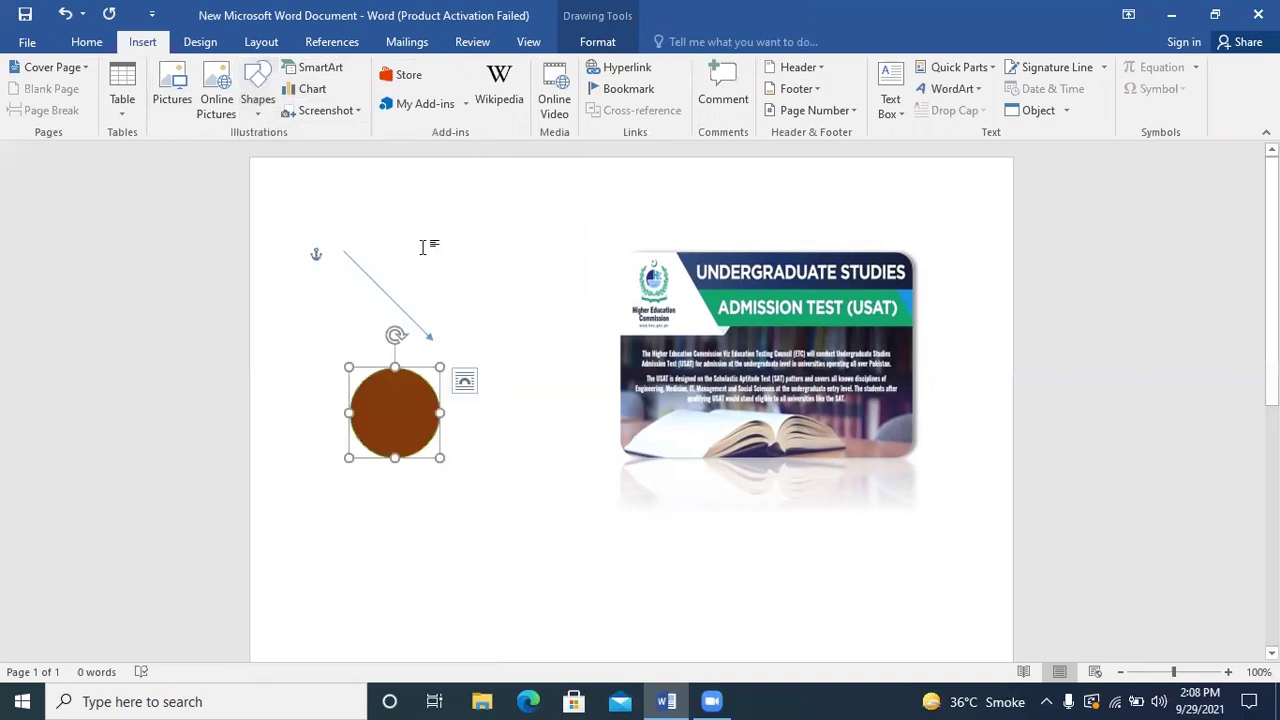
Insert a Basic Cycle SmartArt graphic from the Cycle category.
{"action": "left_click", "coordinate": [320, 68]}
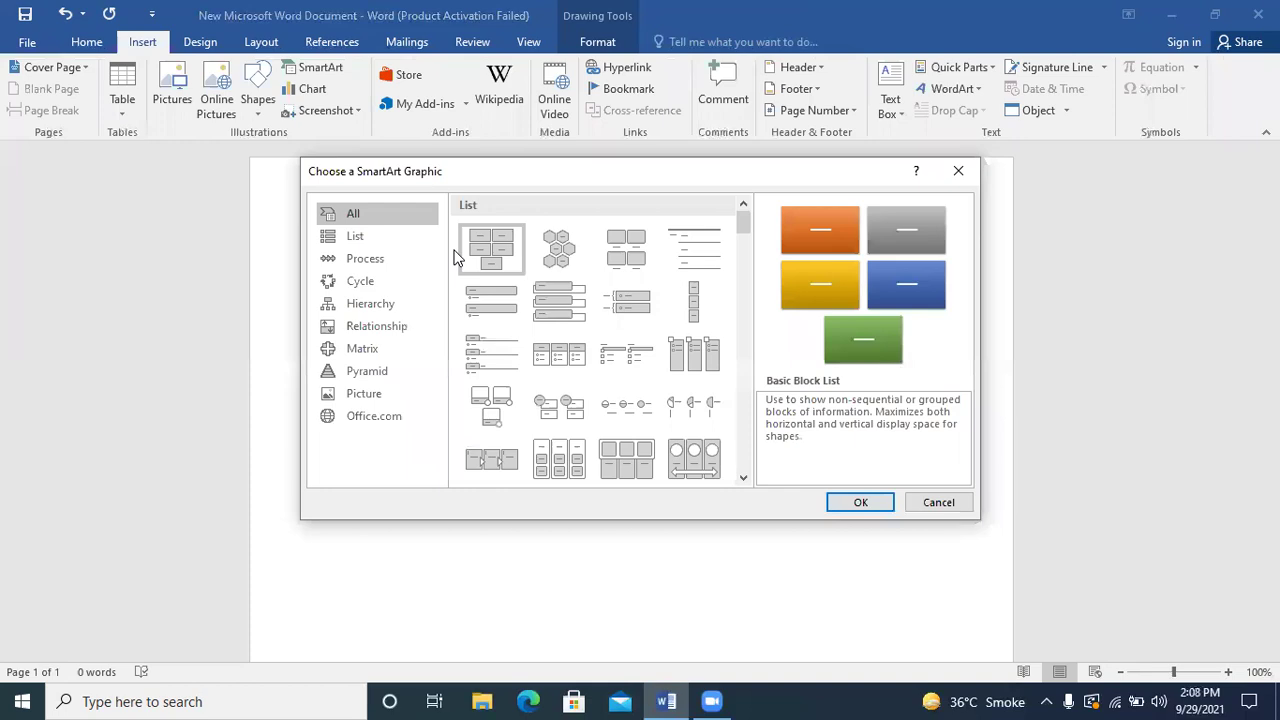
{"action": "left_click", "coordinate": [362, 284]}
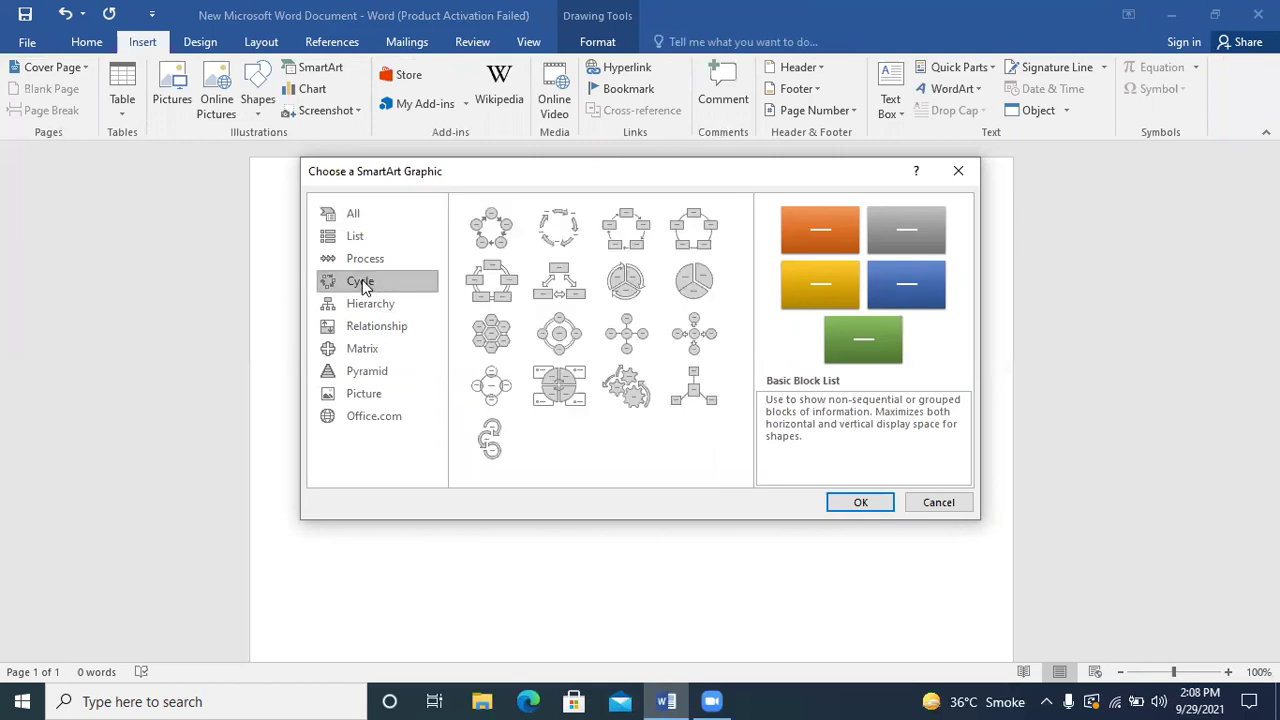
{"action": "left_click", "coordinate": [494, 230]}
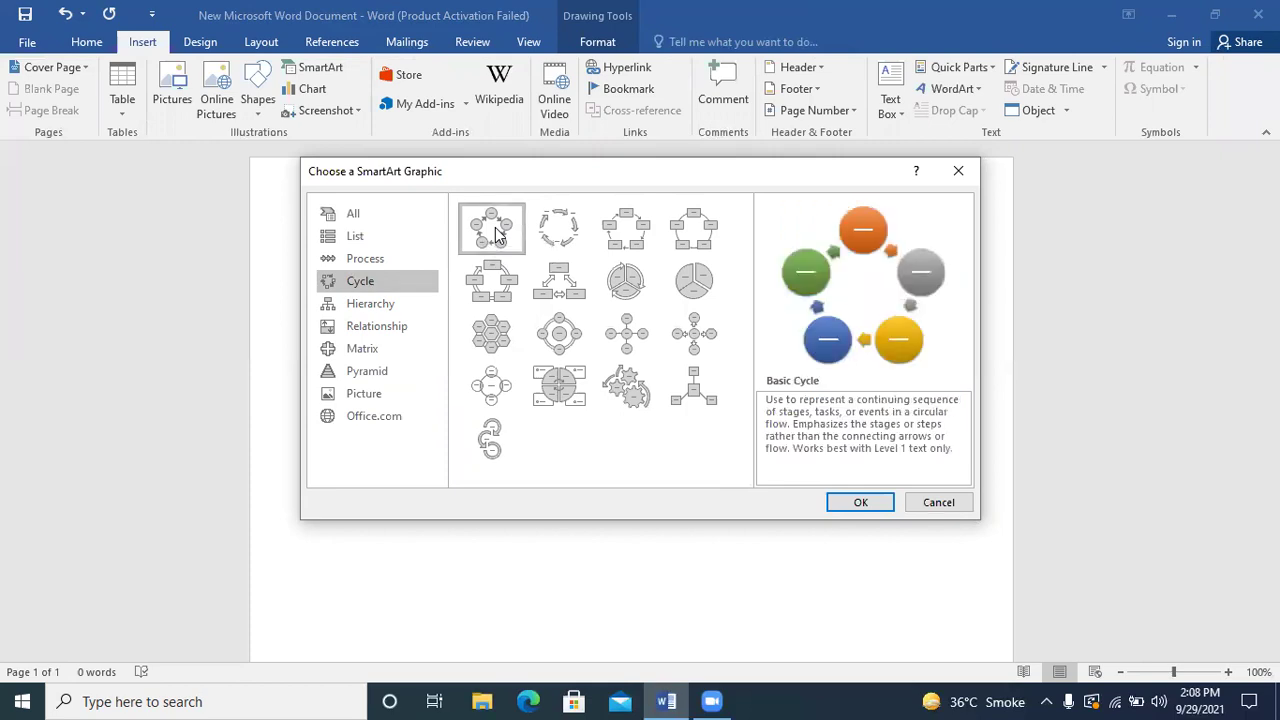
{"action": "left_click", "coordinate": [858, 503]}
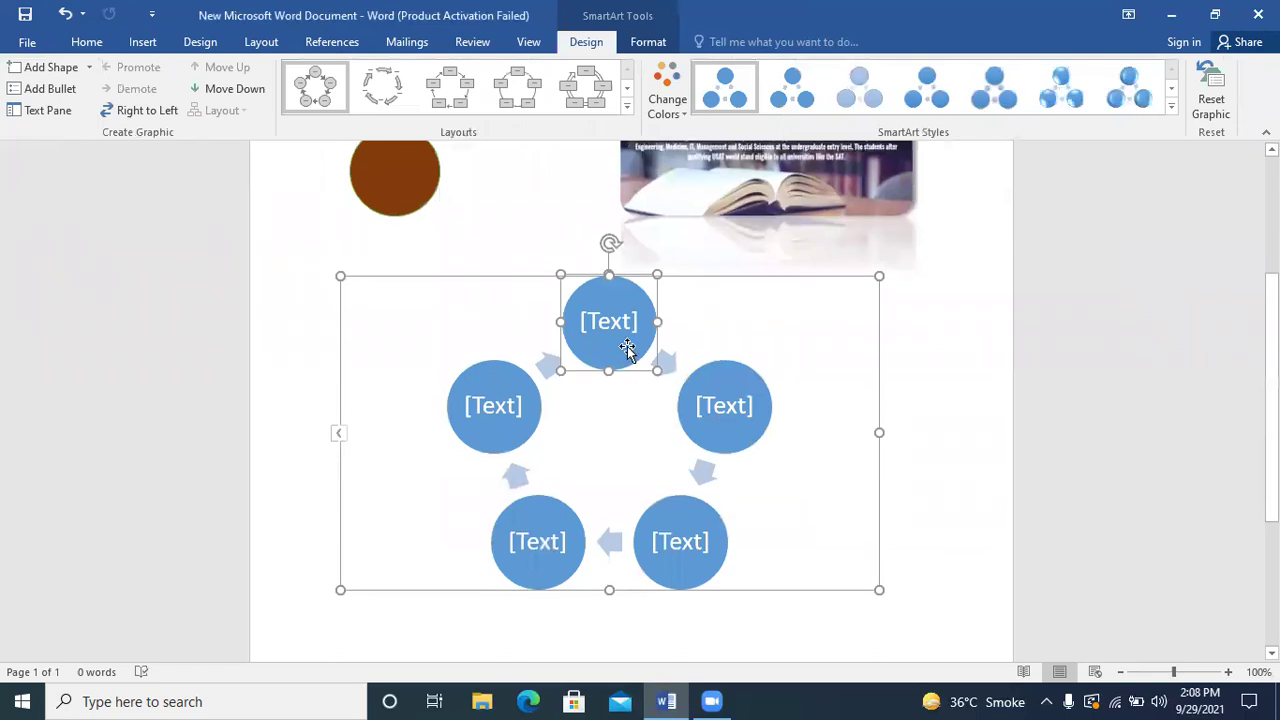
Test text entry in the cycle's top circle with "in", erase it, and place the cursor in each of the other circles.
{"action": "type", "text": "in"}
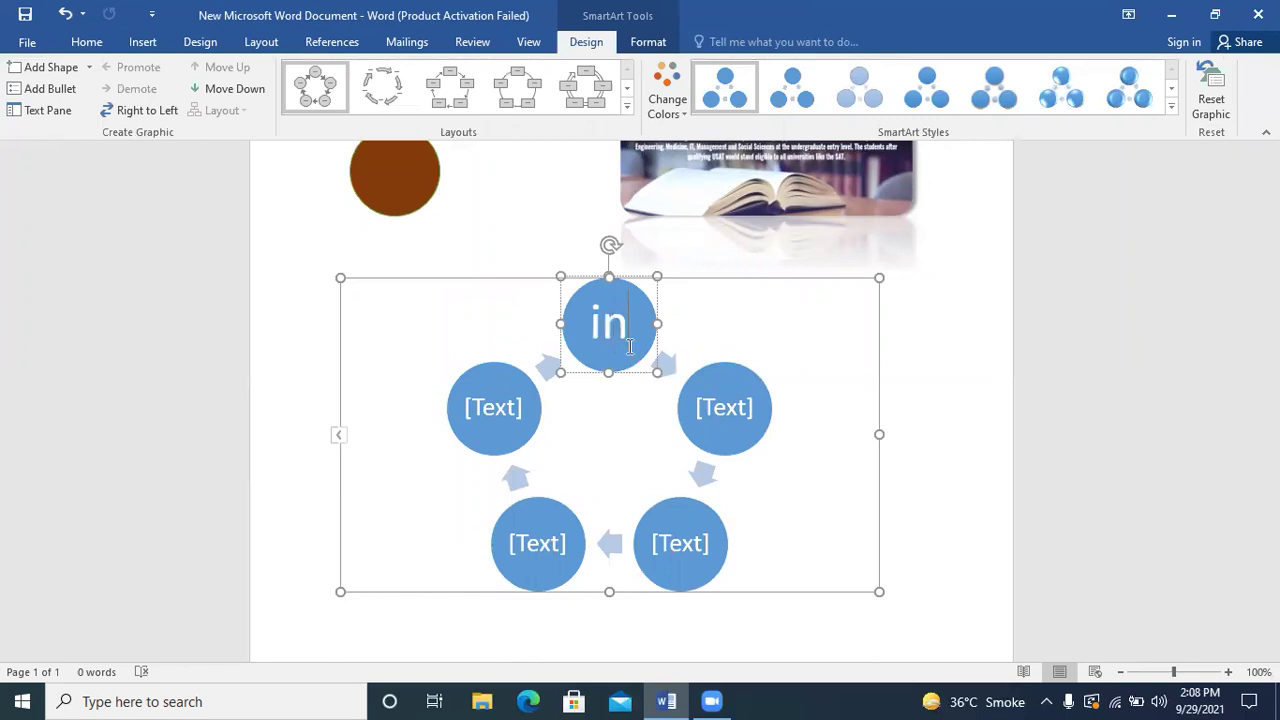
{"action": "key", "text": "BackSpace"}
{"action": "key", "text": "BackSpace"}
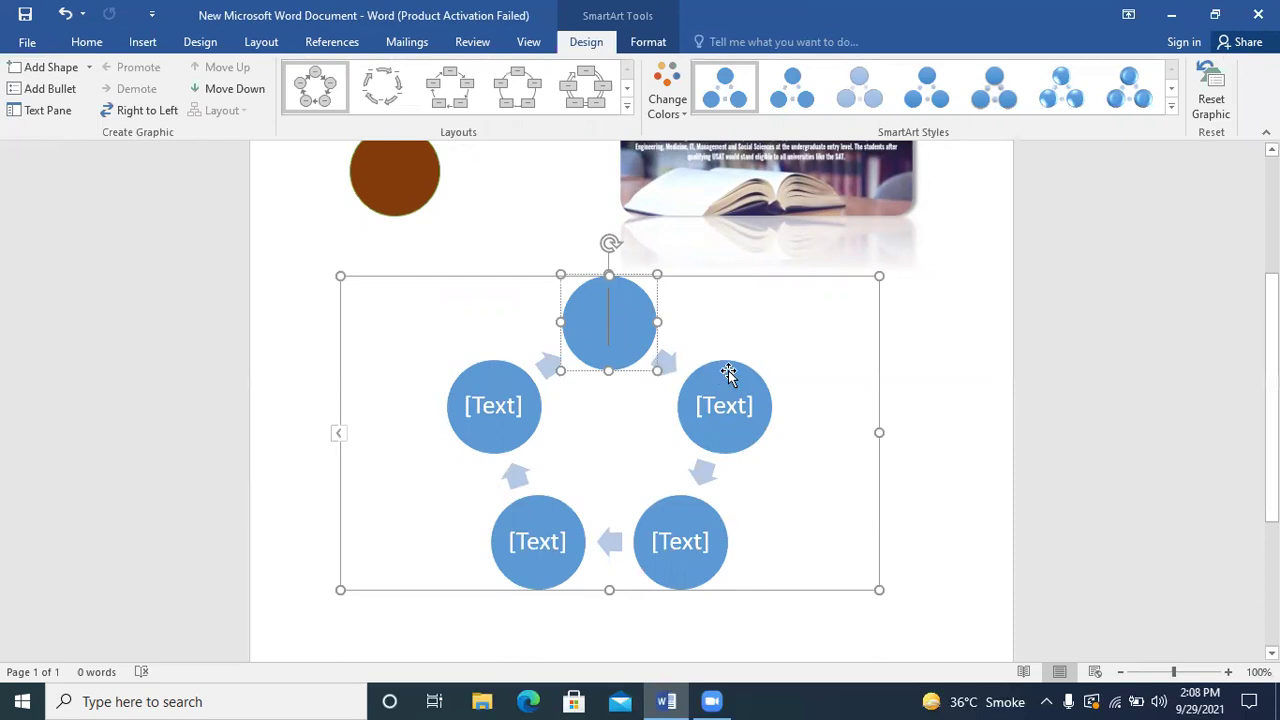
{"action": "left_click", "coordinate": [741, 395]}
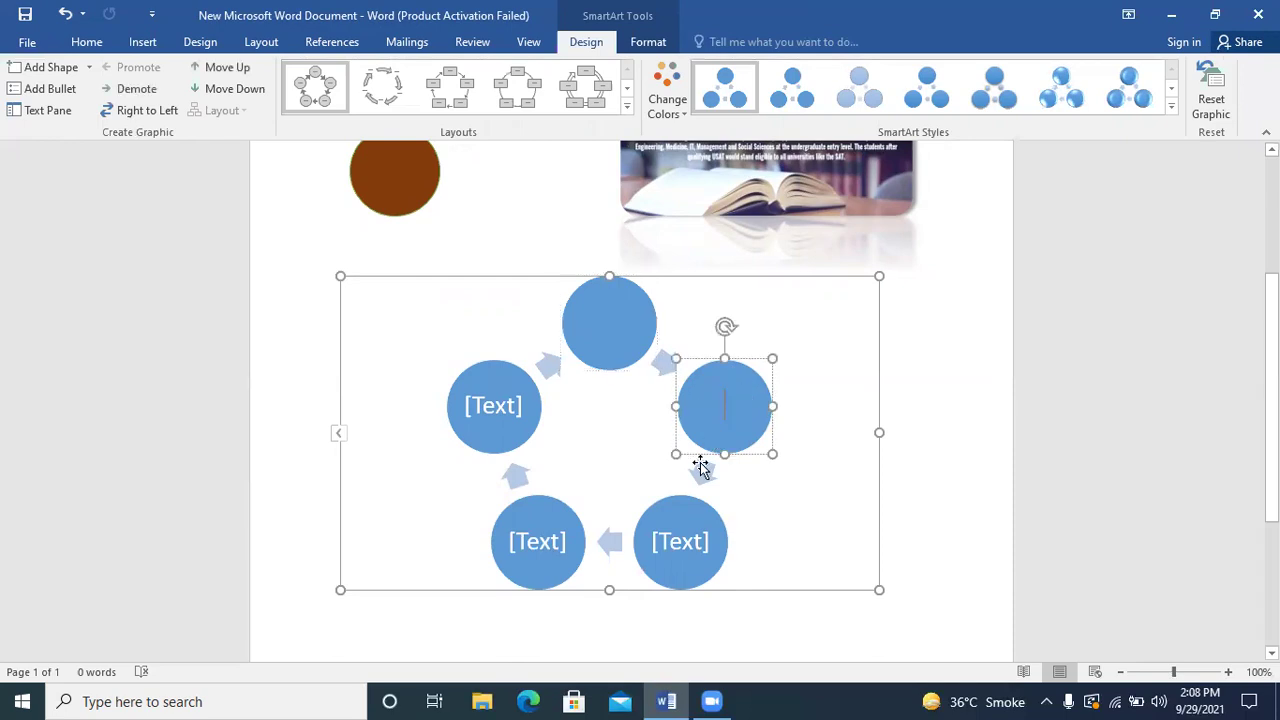
{"action": "left_click", "coordinate": [676, 543]}
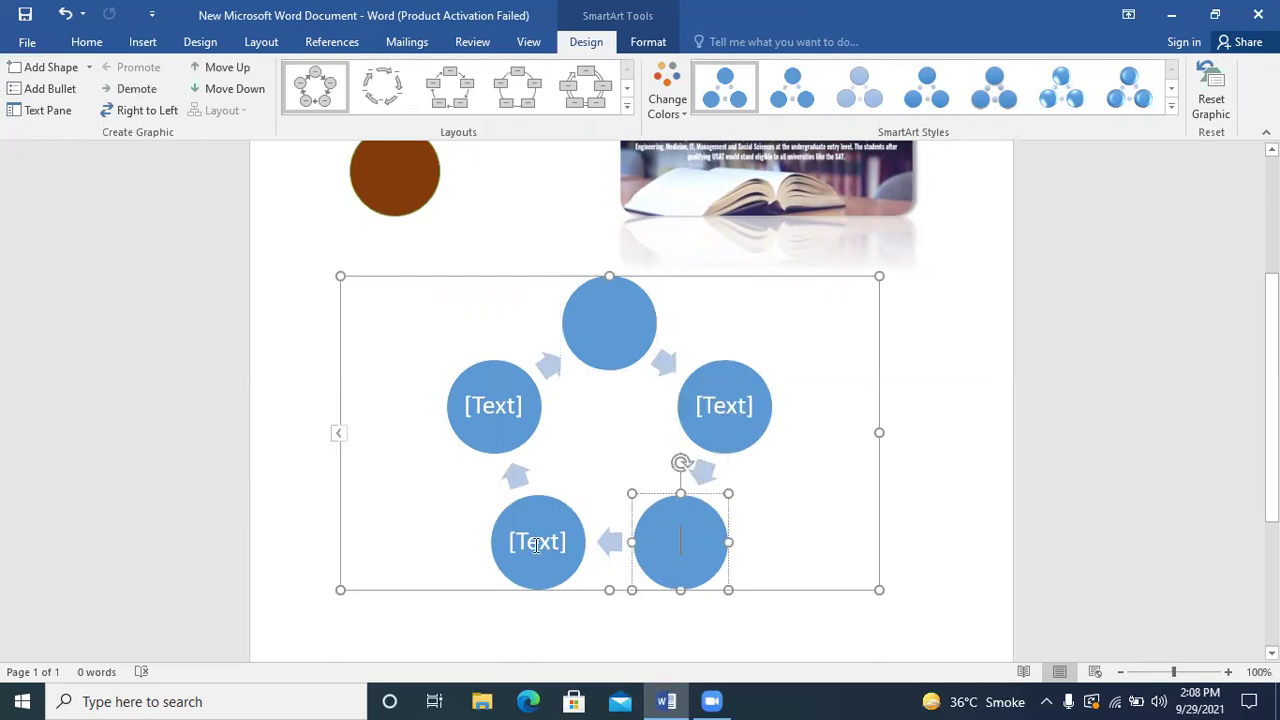
{"action": "left_click", "coordinate": [533, 546]}
{"action": "left_click", "coordinate": [499, 428]}
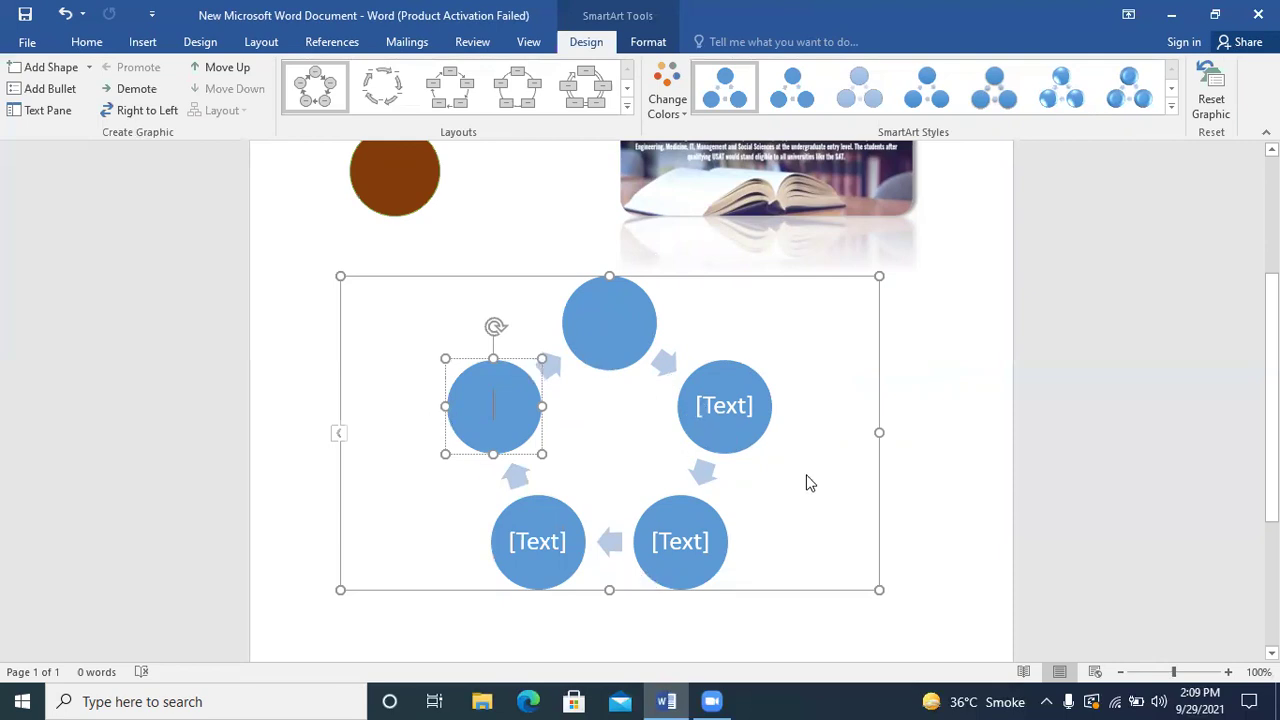
Try the alternative cycle layouts, ending with boxes on a continuous circular arrow, preview color variations, and apply the second SmartArt style.
{"action": "left_click", "coordinate": [372, 92]}
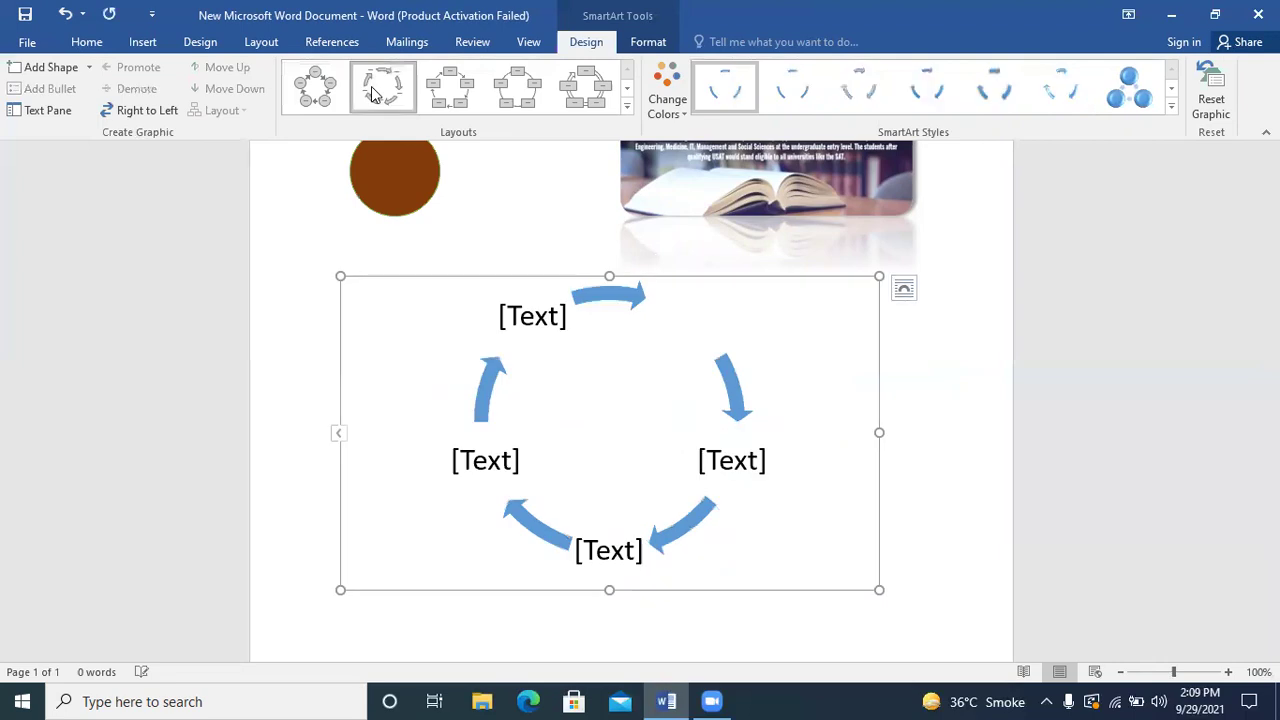
{"action": "left_click", "coordinate": [449, 90]}
{"action": "left_click", "coordinate": [522, 94]}
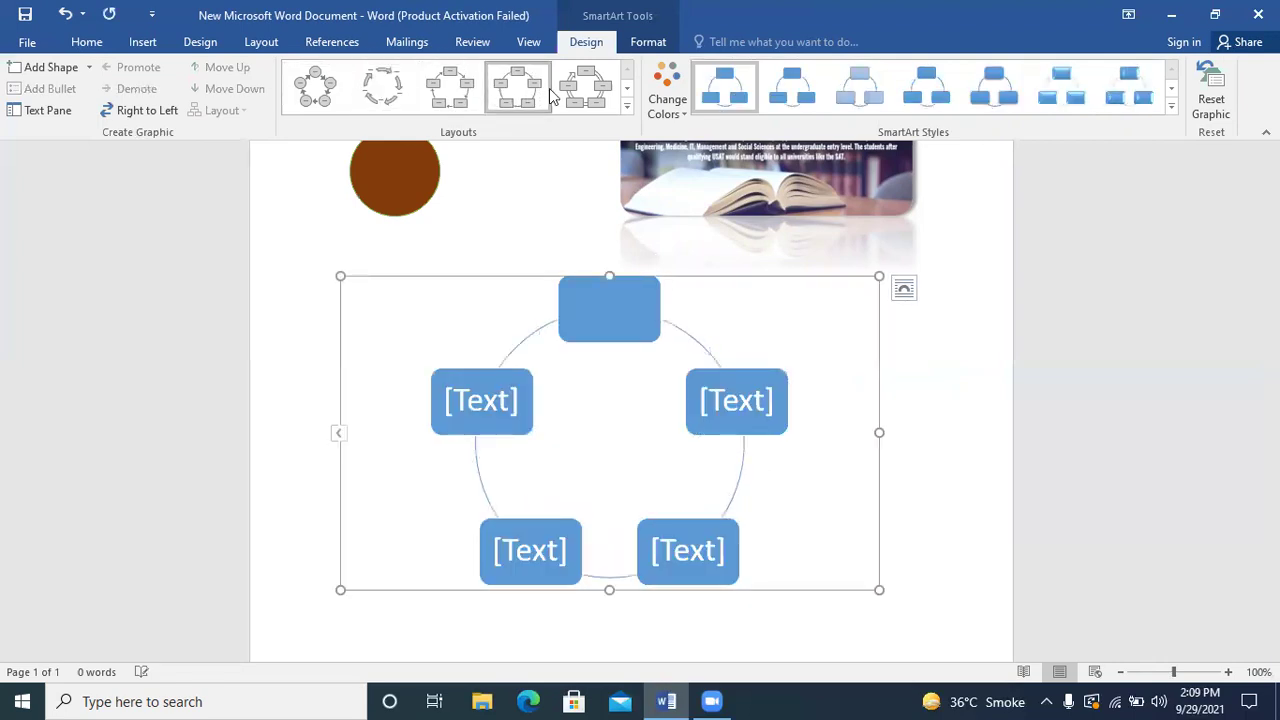
{"action": "left_click", "coordinate": [574, 83]}
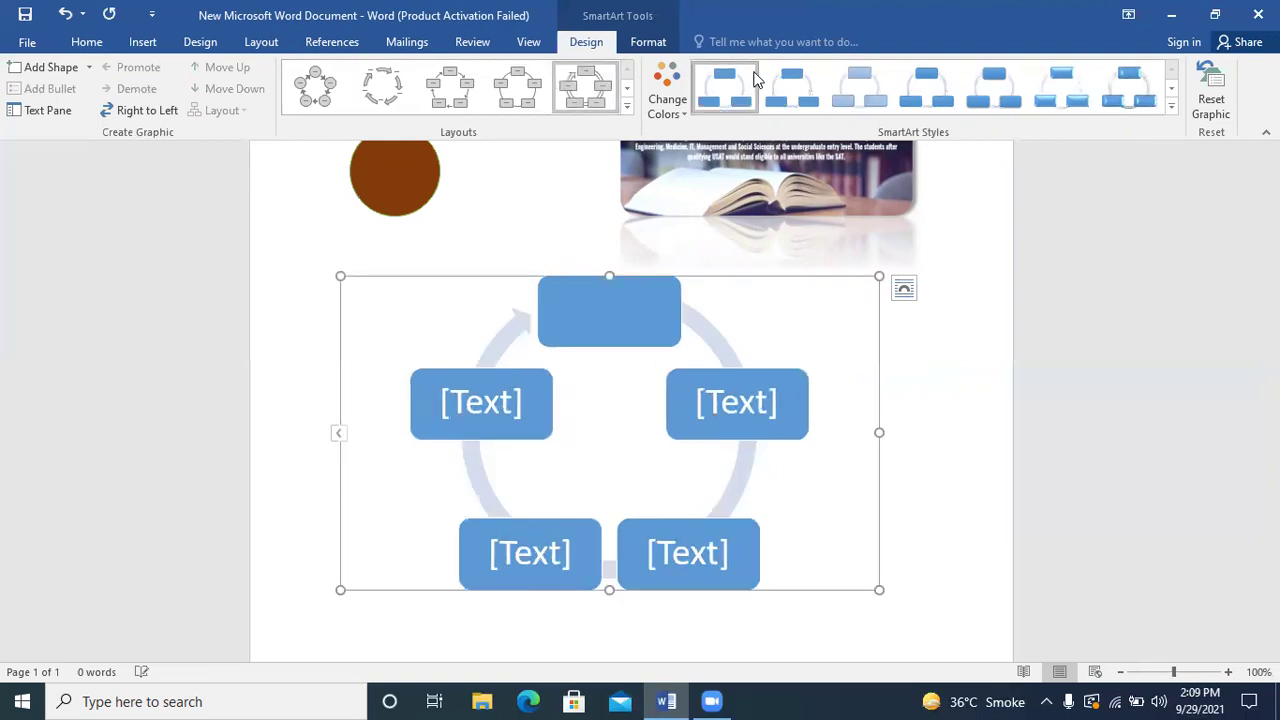
{"action": "left_click", "coordinate": [662, 97]}
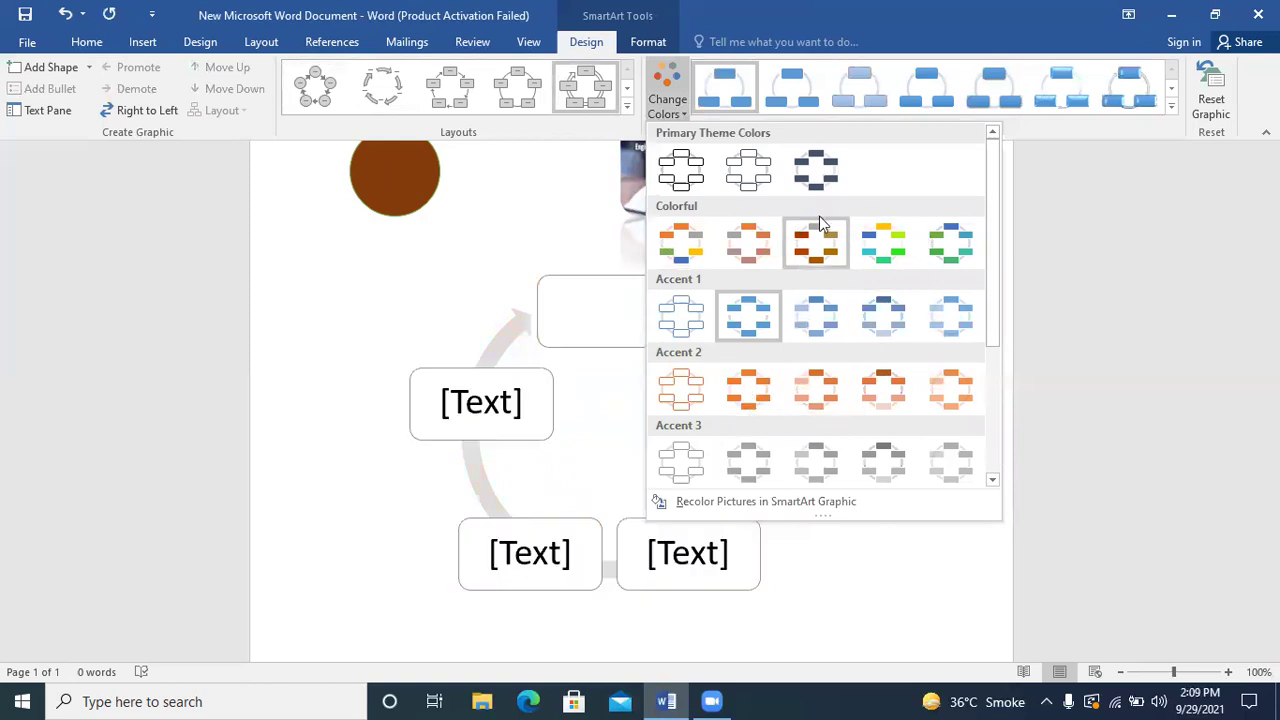
{"action": "left_click", "coordinate": [792, 90]}
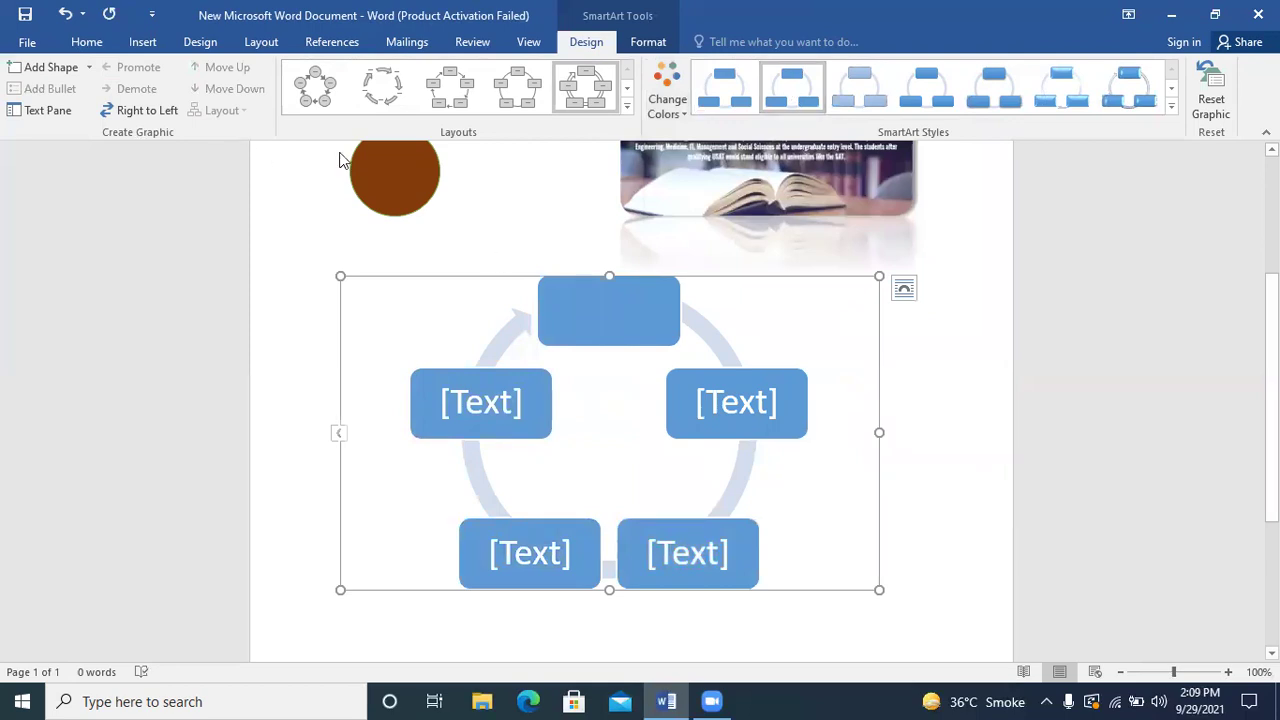
Delete all the shapes of the SmartArt graphic and its empty frame, keeping the arrow, circle and picture.
{"action": "key", "text": "ctrl+a"}
{"action": "key", "text": "Delete"}
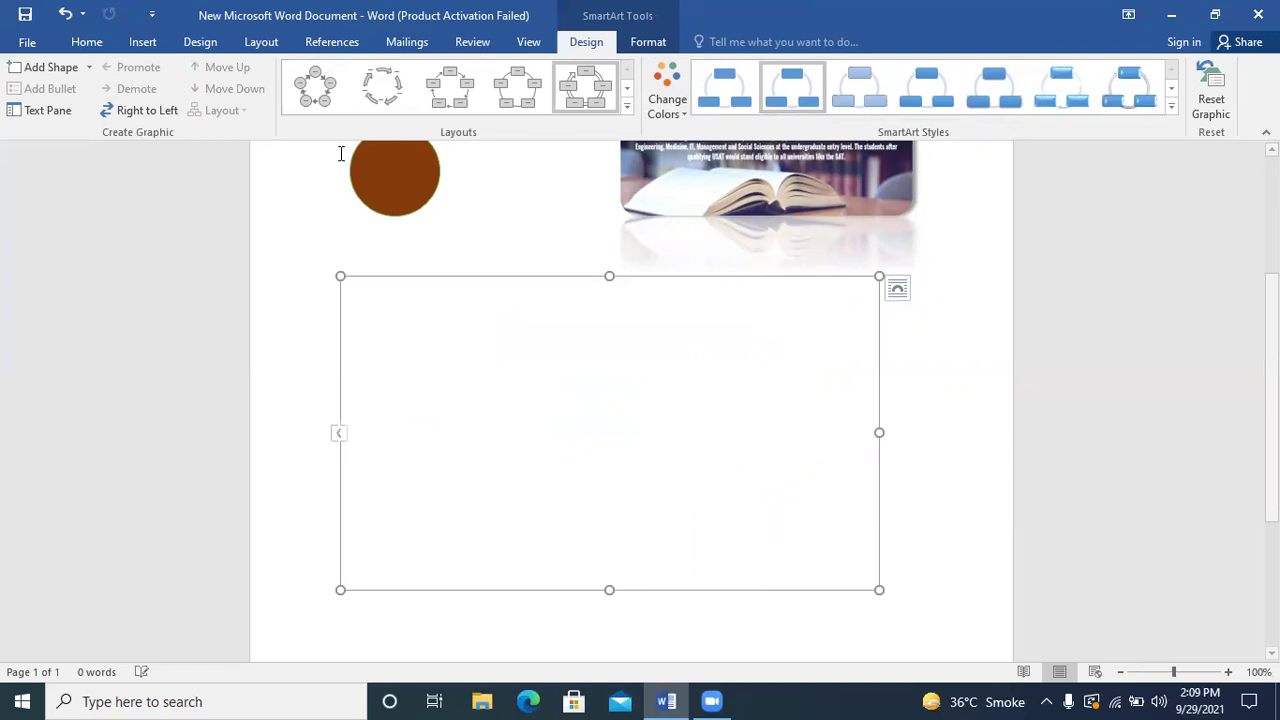
{"action": "key", "text": "Delete"}
{"action": "key", "text": "ctrl+a"}
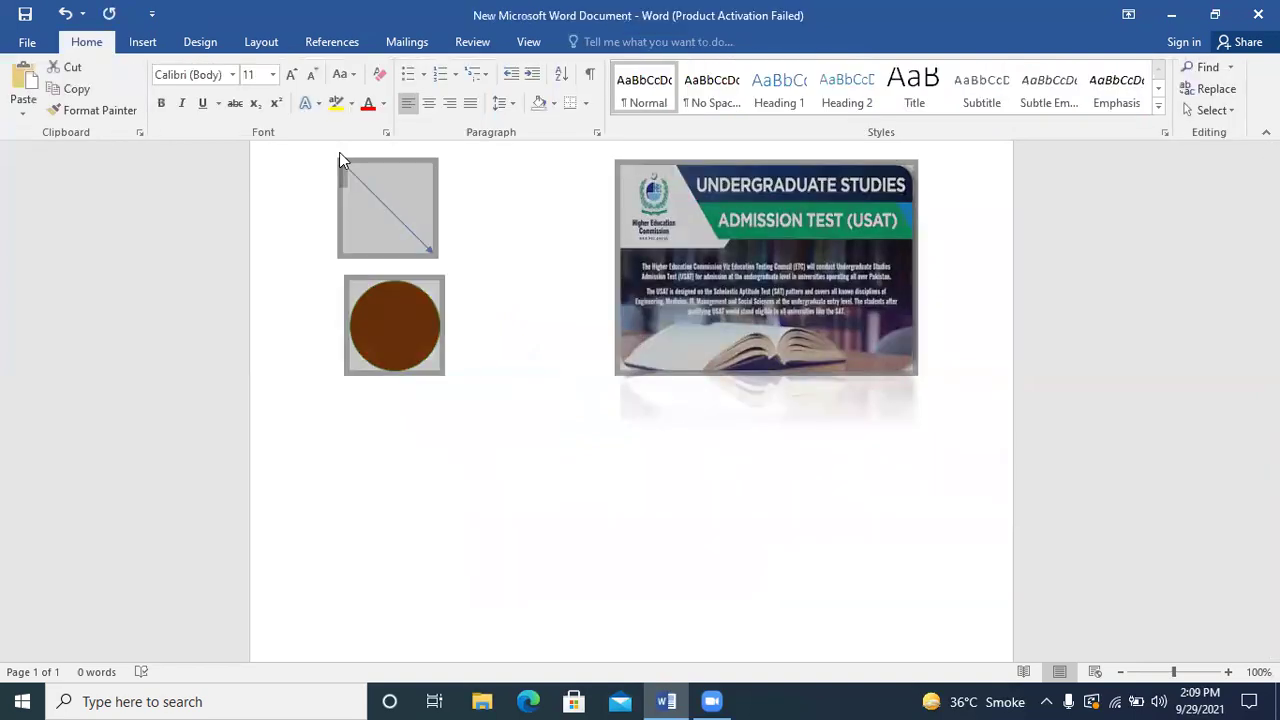
{"action": "left_click", "coordinate": [340, 156]}
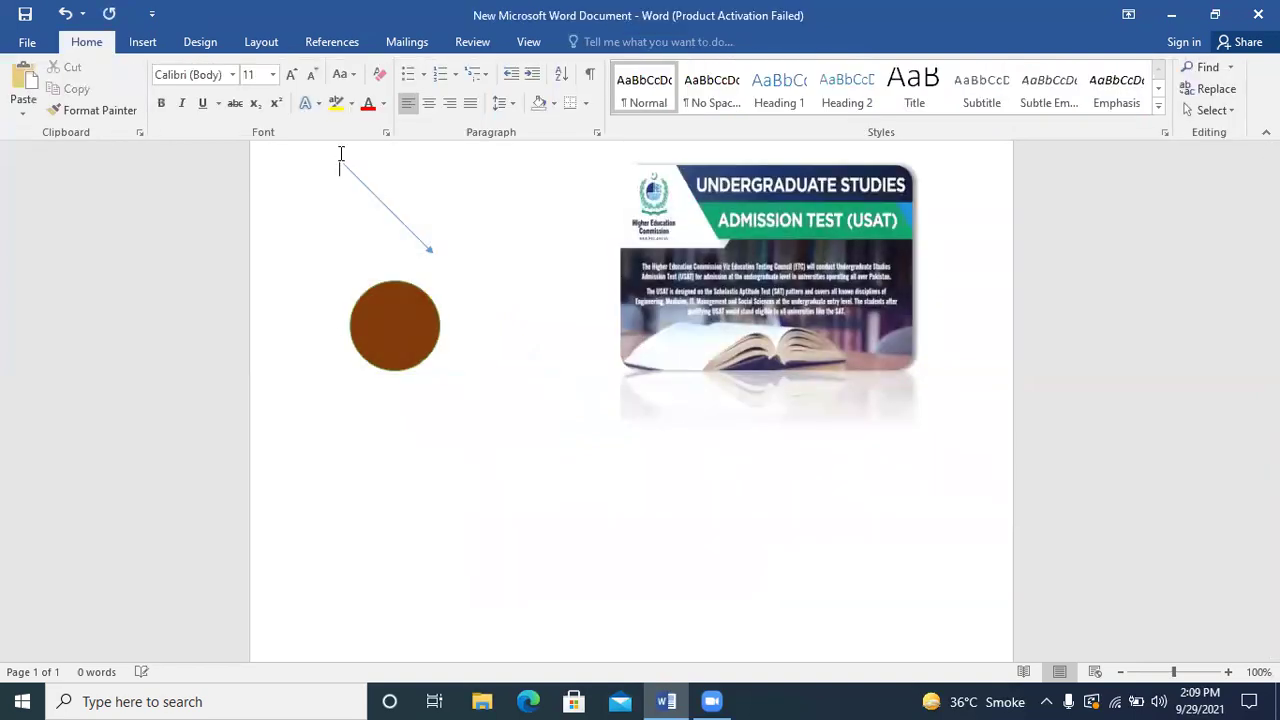
Insert a clustered column chart below the circle, and dismiss the Office activation wizard.
{"action": "left_click", "coordinate": [340, 428]}
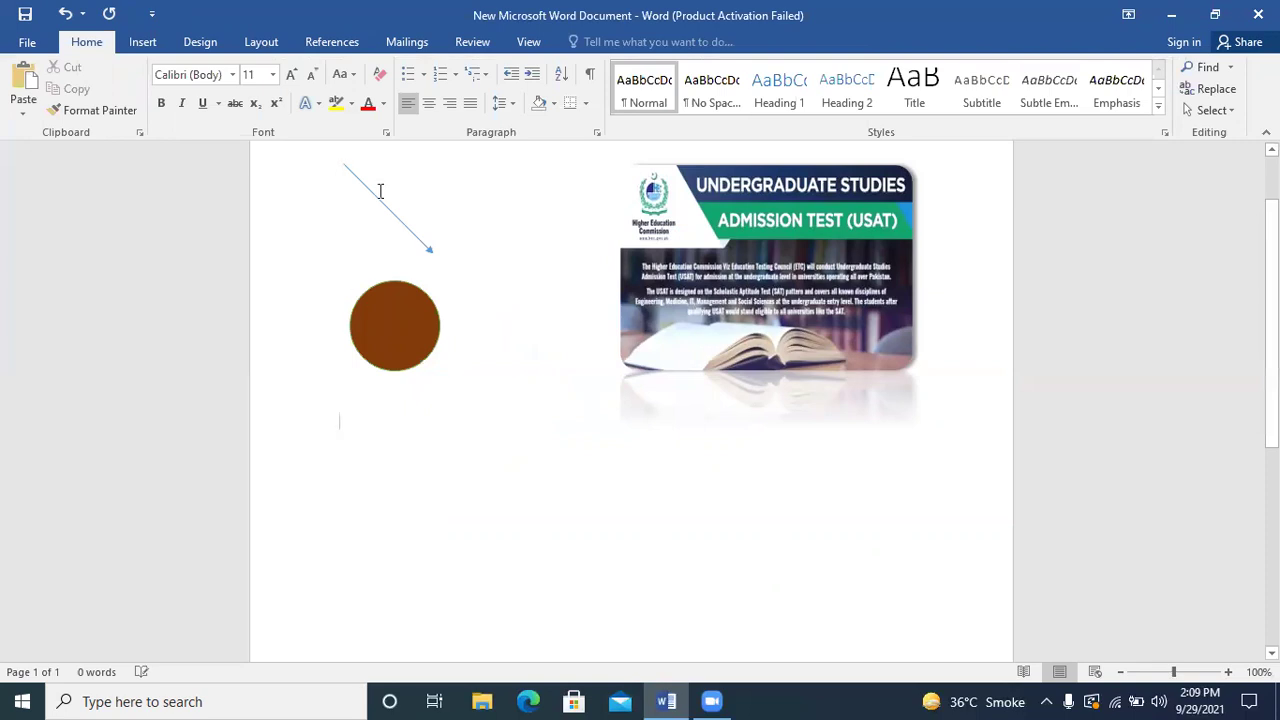
{"action": "left_click", "coordinate": [140, 44]}
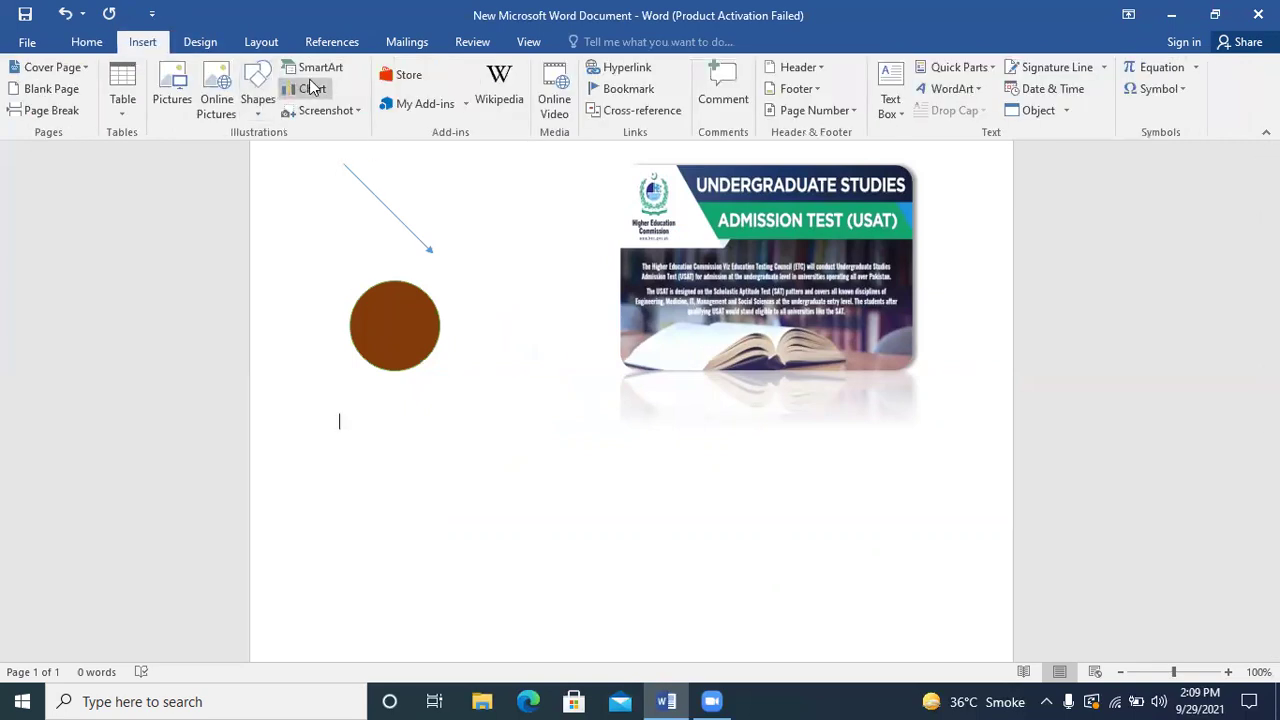
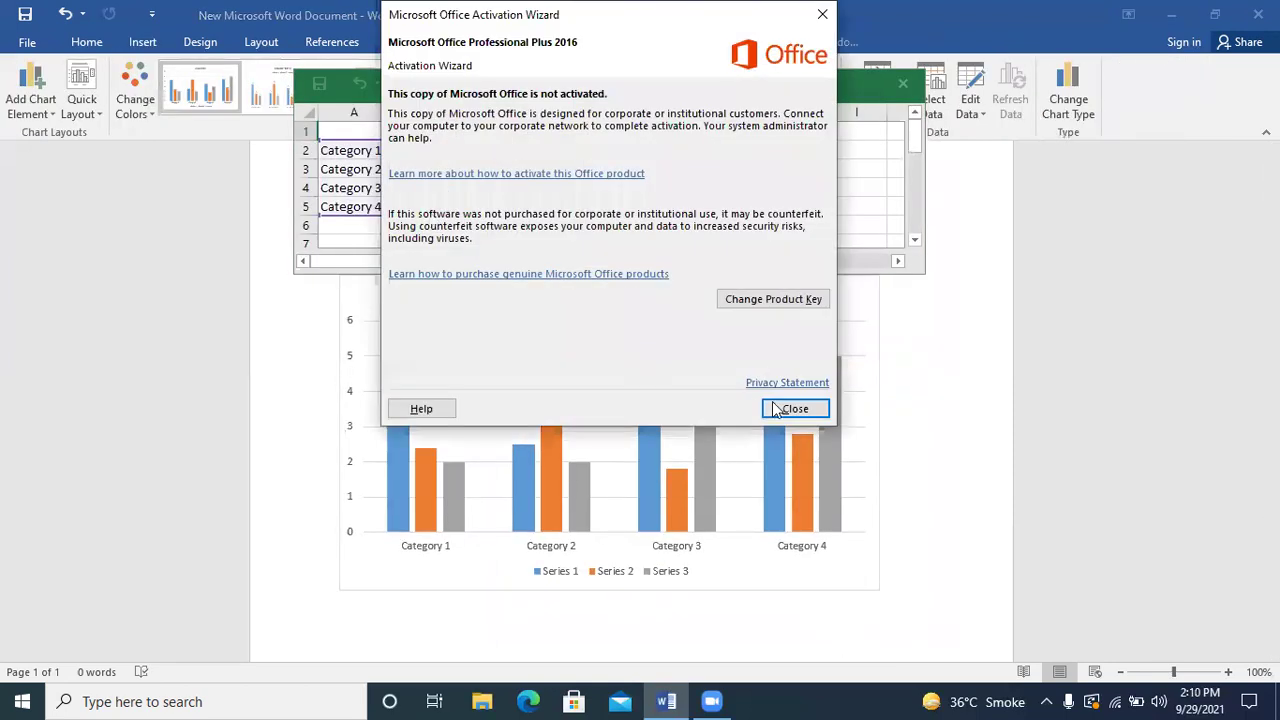
{"action": "left_click", "coordinate": [785, 409]}
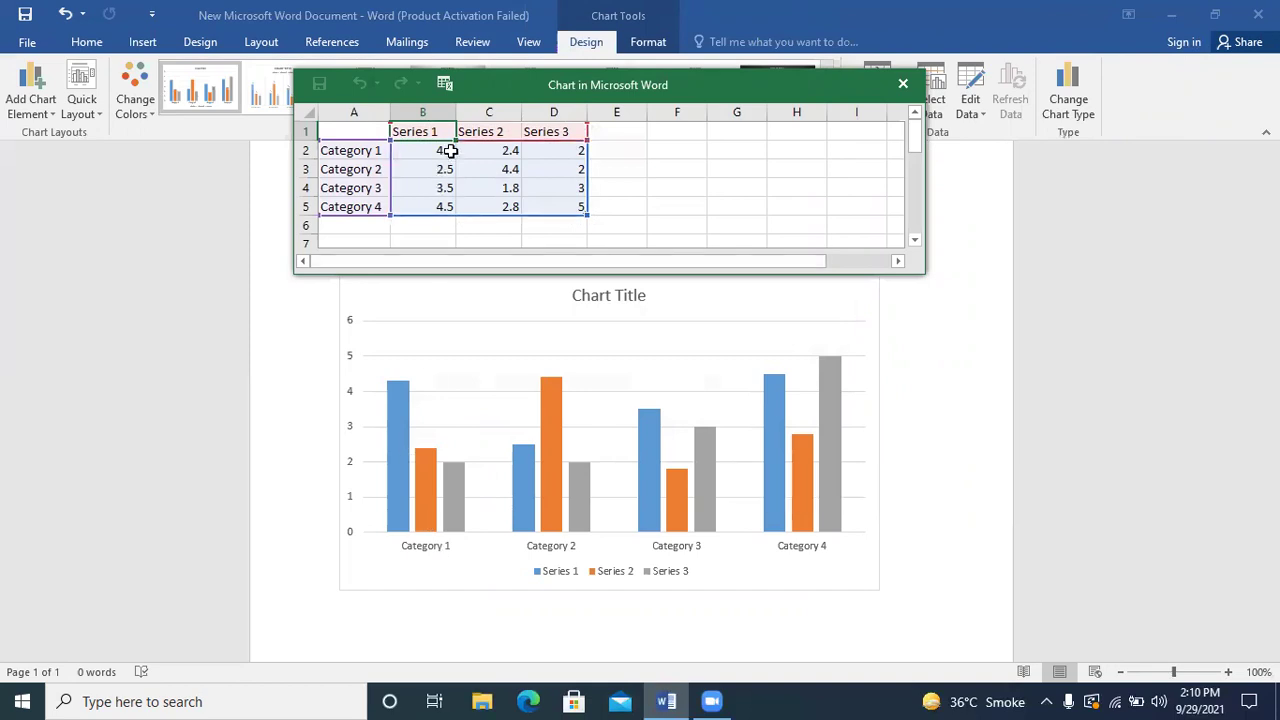
Rename Category 1 in the chart data to "rice" and set its Series 1 value to 2.4.
{"action": "left_click", "coordinate": [368, 150]}
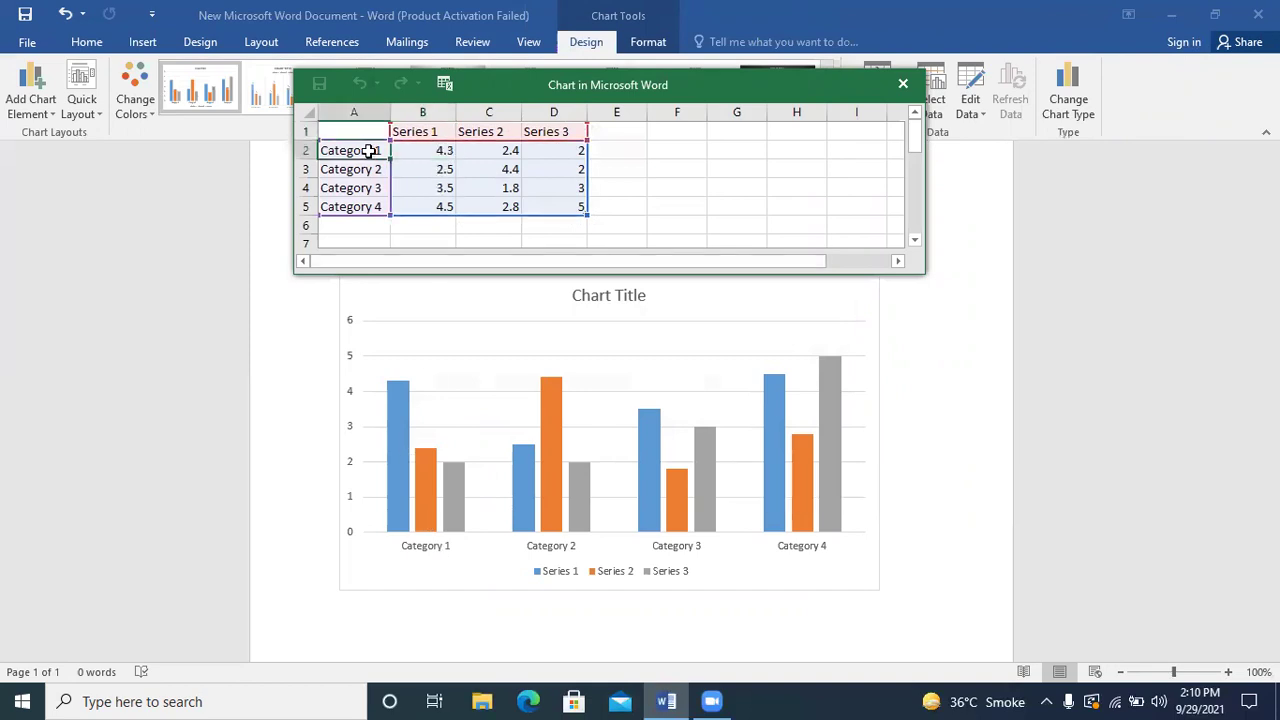
{"action": "type", "text": "rice"}
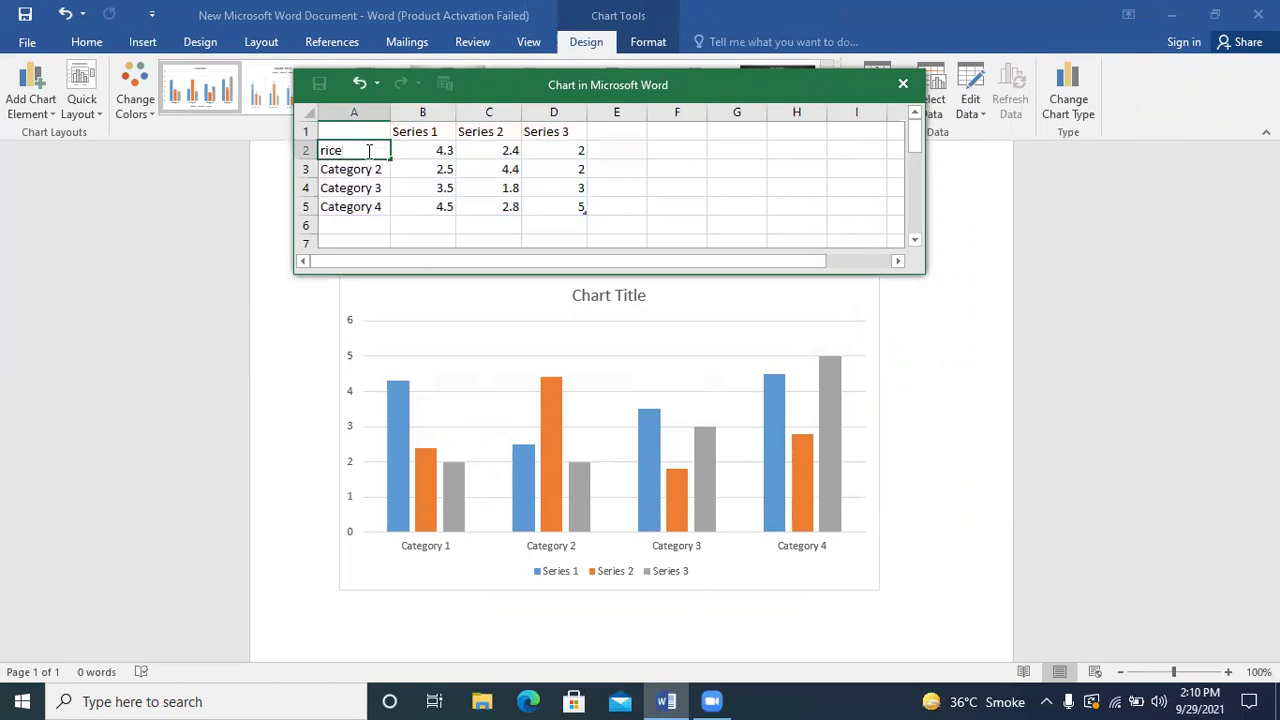
{"action": "left_click", "coordinate": [424, 148]}
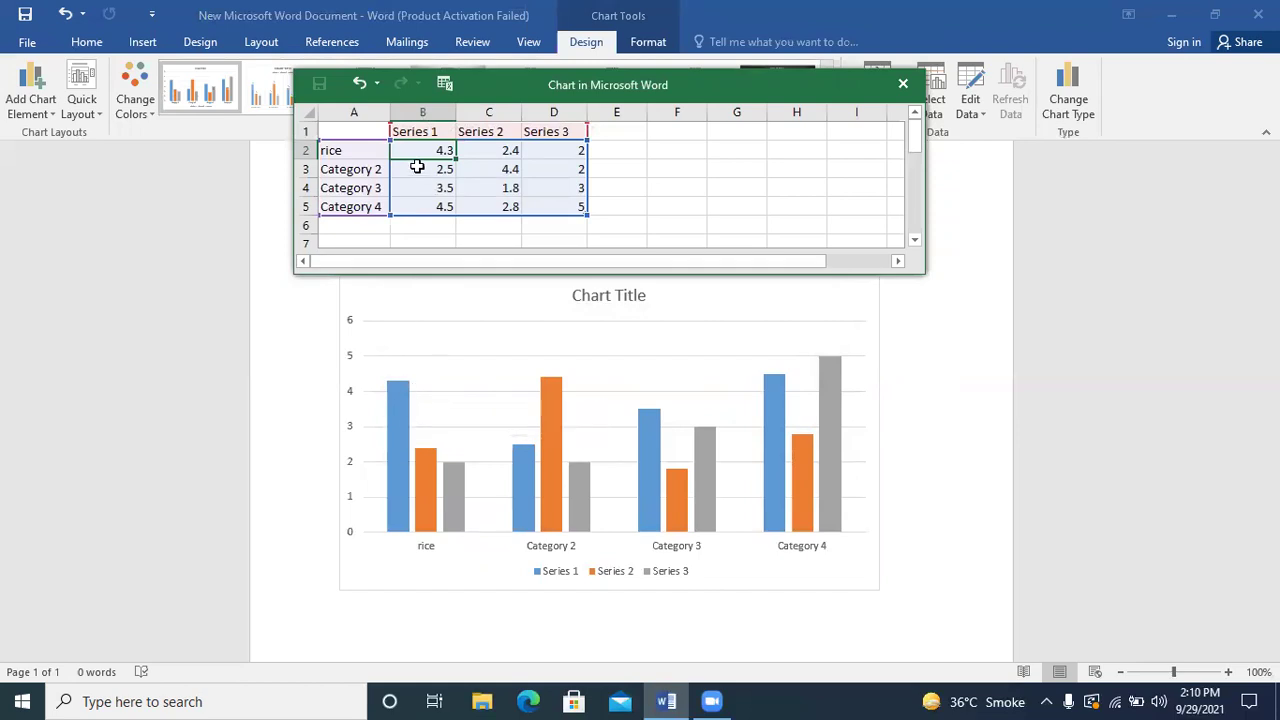
{"action": "type", "text": "2"}
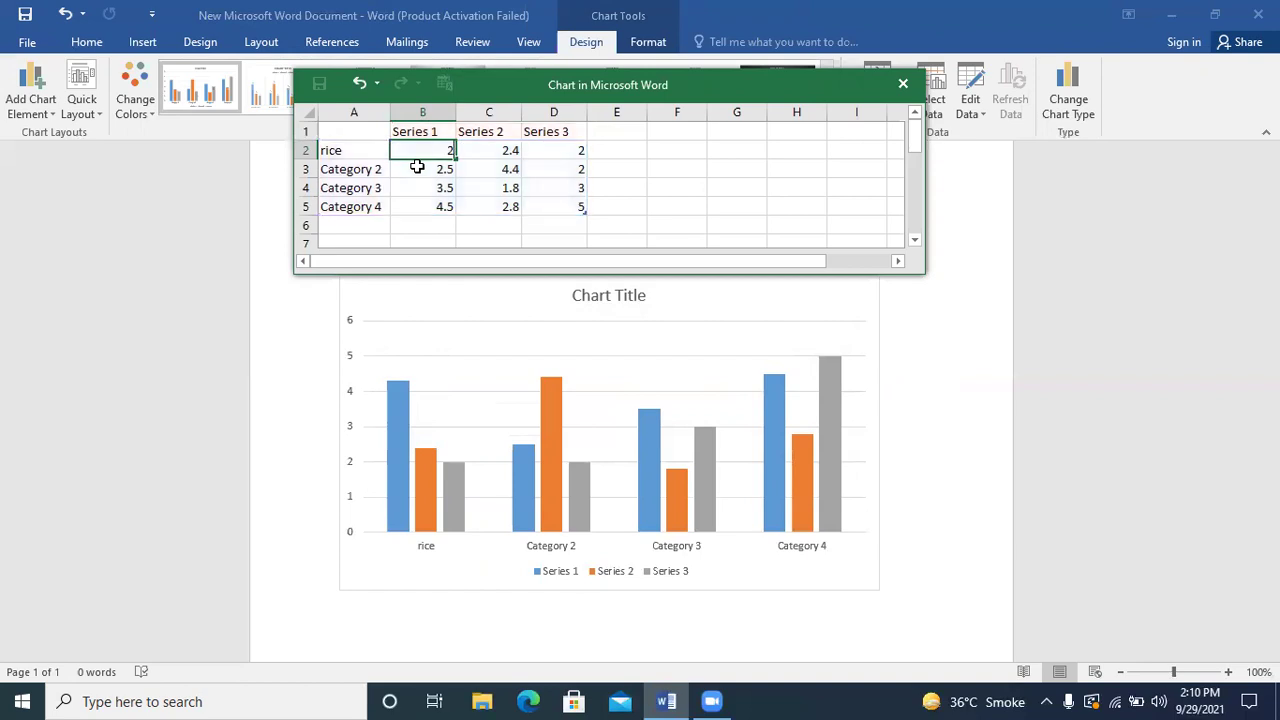
{"action": "type", "text": ".4"}
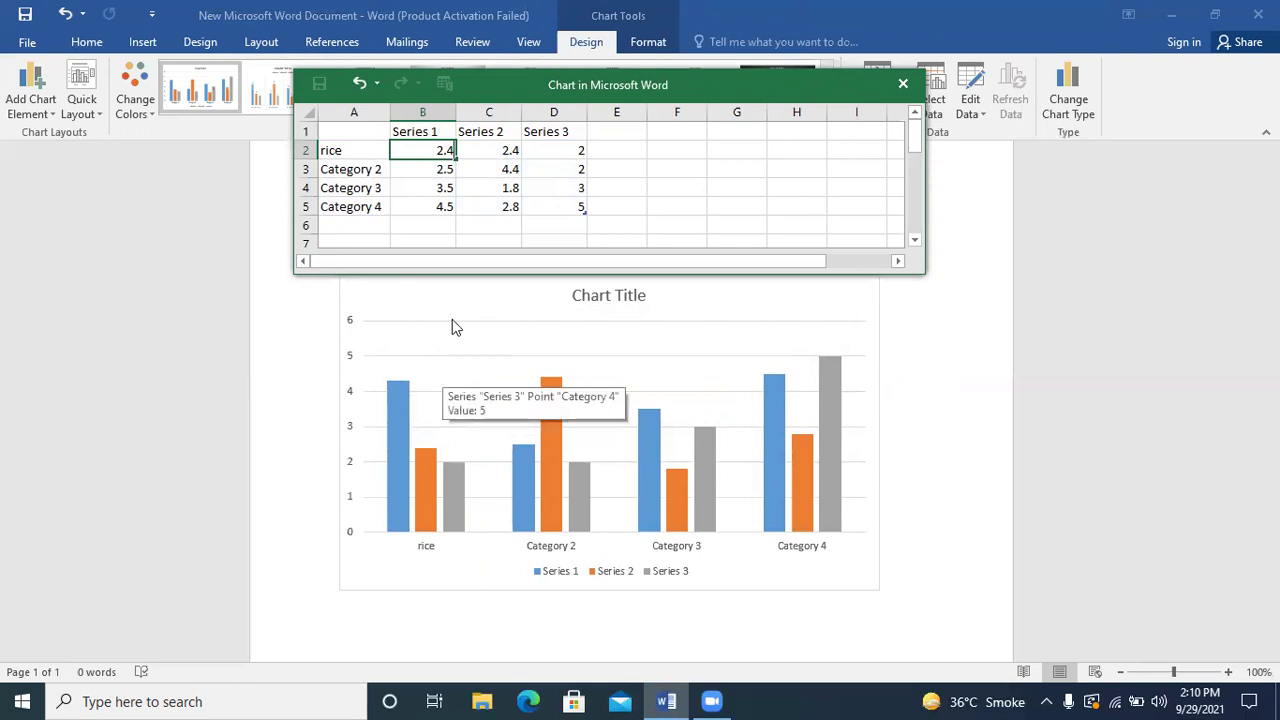
{"action": "left_click", "coordinate": [490, 160]}
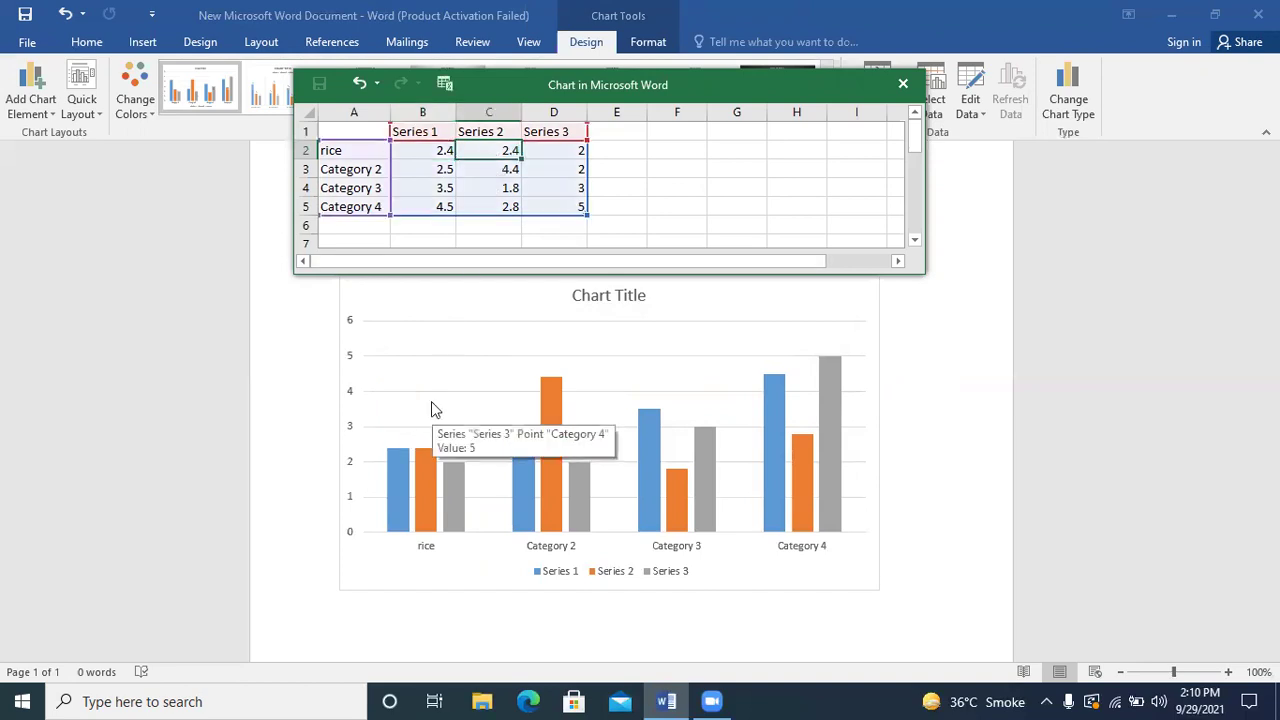
Set the rice category's Series 3 value to 5 and close the chart's data sheet.
{"action": "left_click", "coordinate": [568, 158]}
{"action": "type", "text": "5"}
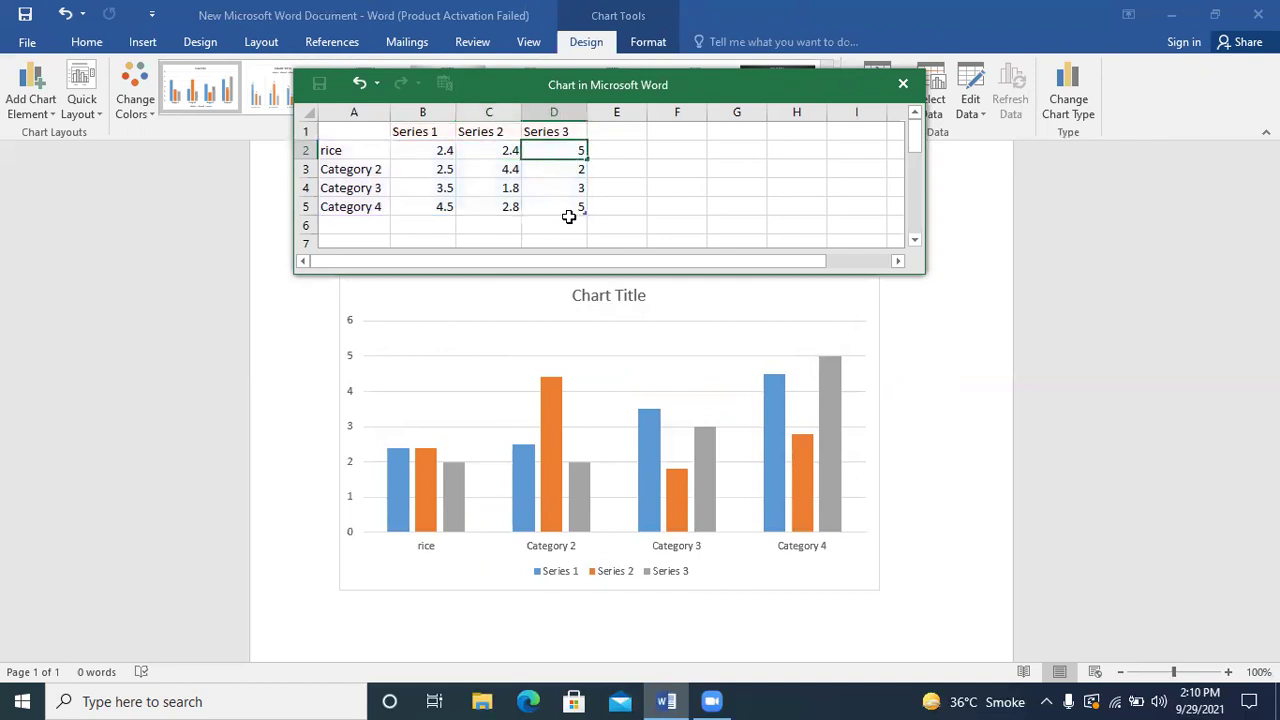
{"action": "left_click", "coordinate": [362, 172]}
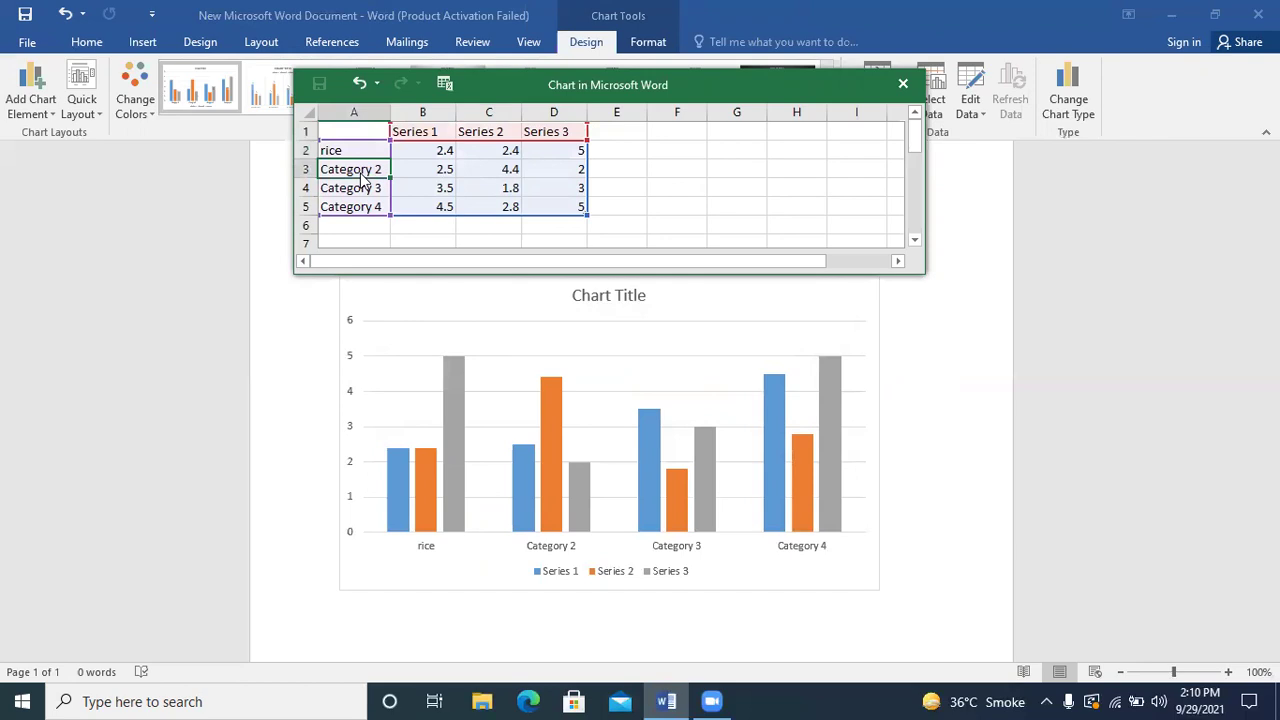
{"action": "left_click", "coordinate": [903, 84]}
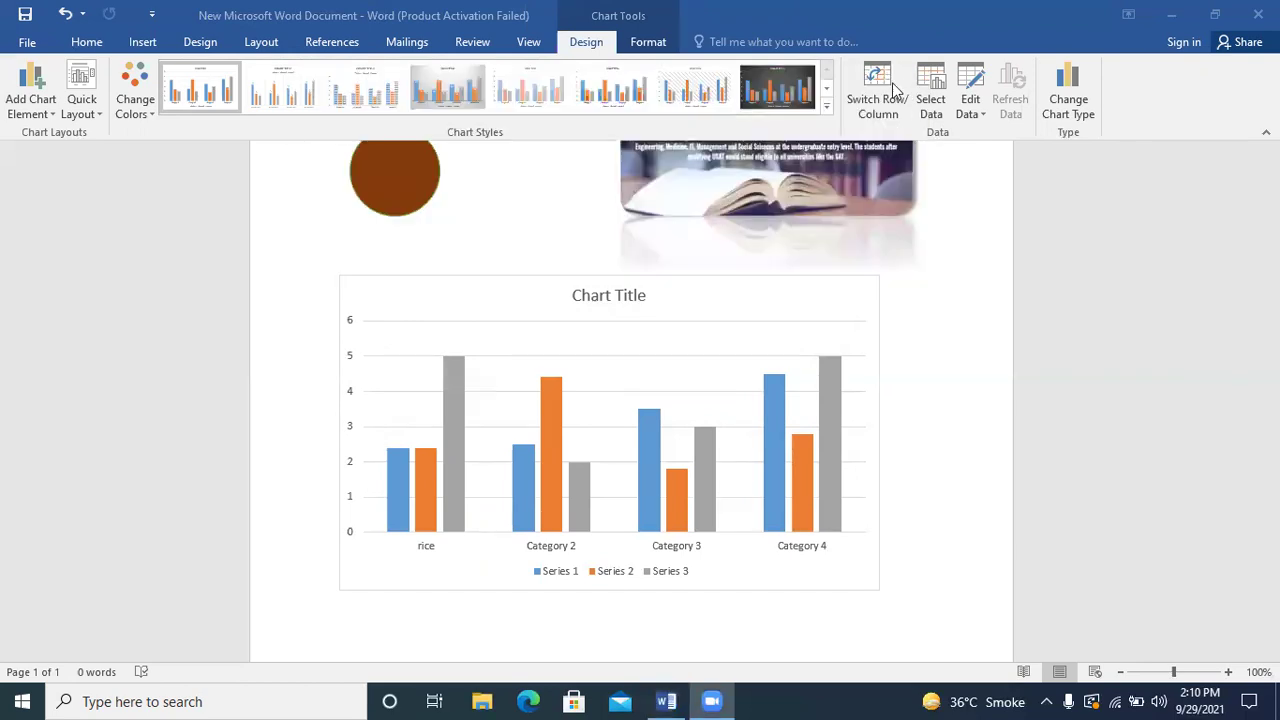